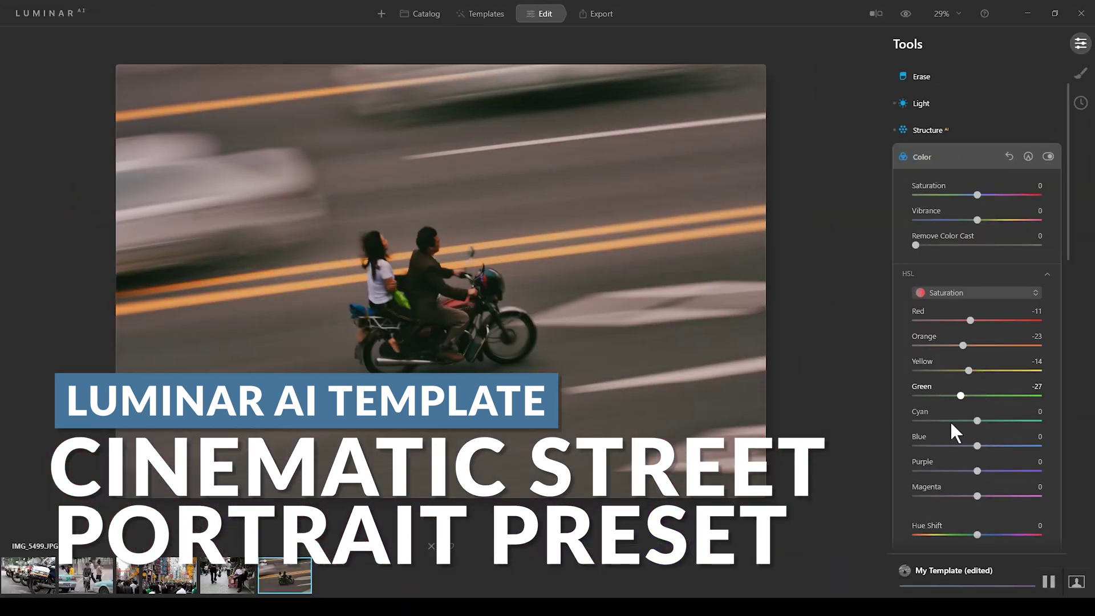
# Pull HSL saturation down for Green, Cyan, Blue, Purple and Magenta, then view My Collection templates
pyautogui.moveTo(977, 446); pyautogui.dragTo(950, 470)
pyautogui.moveTo(977, 495); pyautogui.dragTo(955, 501)
pyautogui.scroll(-2, 1013, 335)
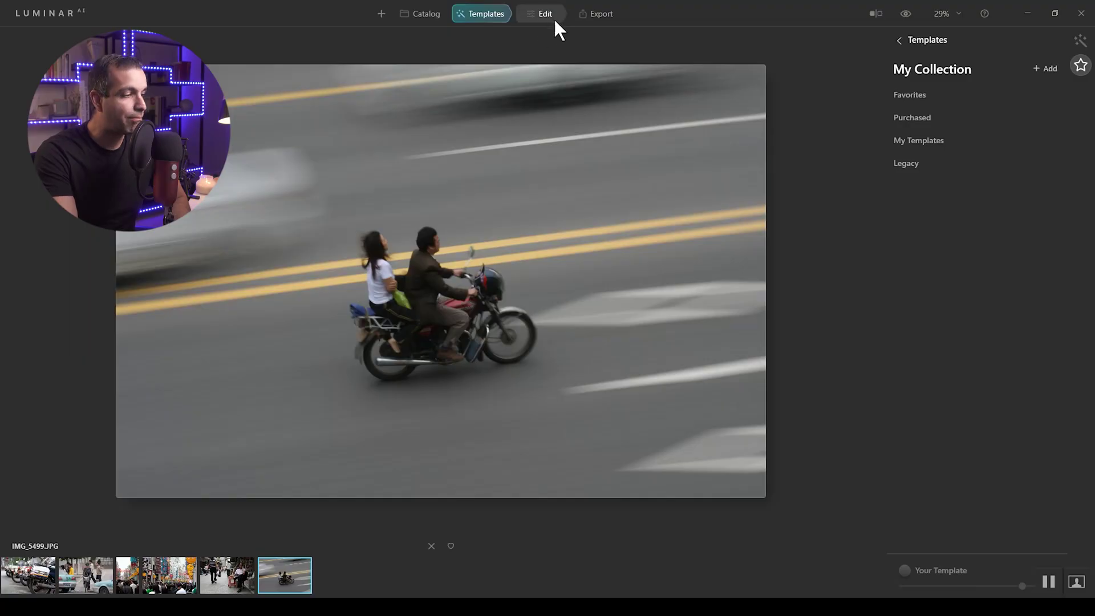
pyautogui.click(553, 17)
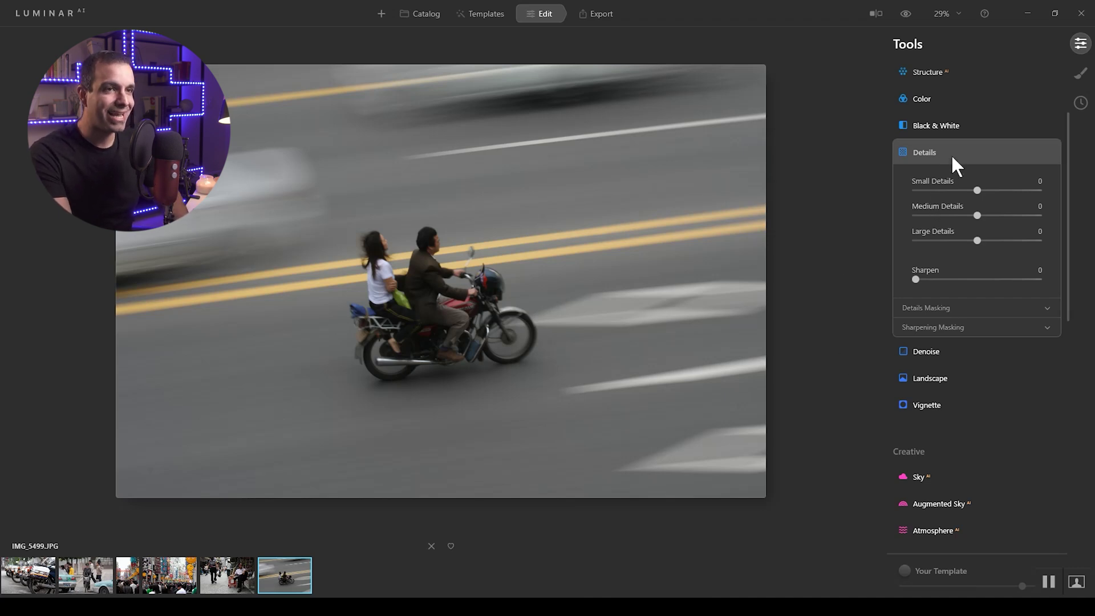
# Scroll the Edit tools panel down to the Creative section
pyautogui.scroll(-4, 969, 205)
pyautogui.scroll(5, 986, 240)
pyautogui.scroll(2, 986, 248)
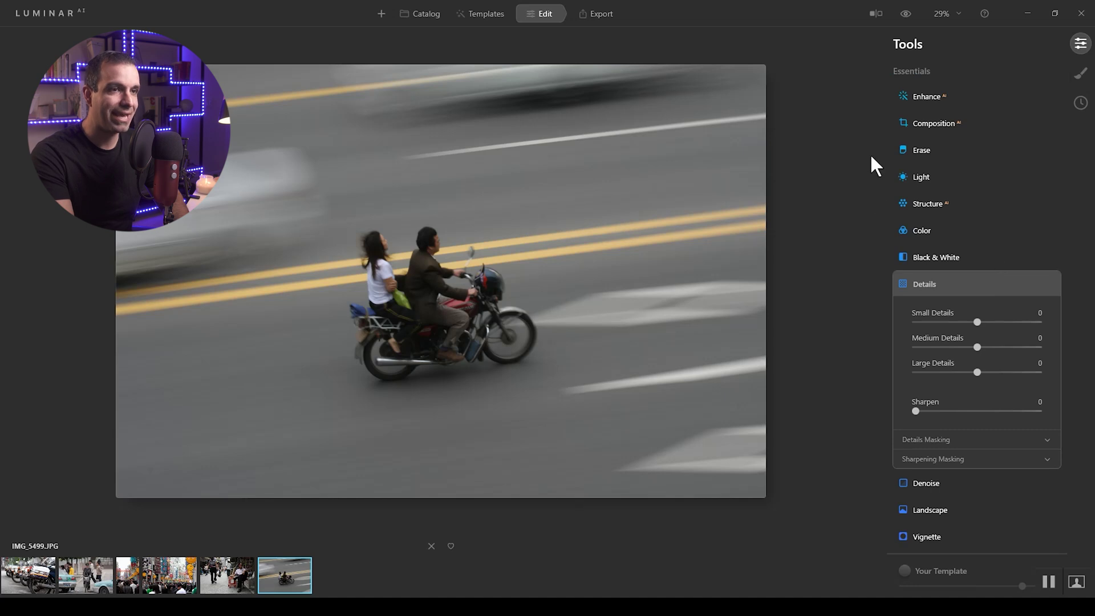
pyautogui.scroll(-8, 958, 217)
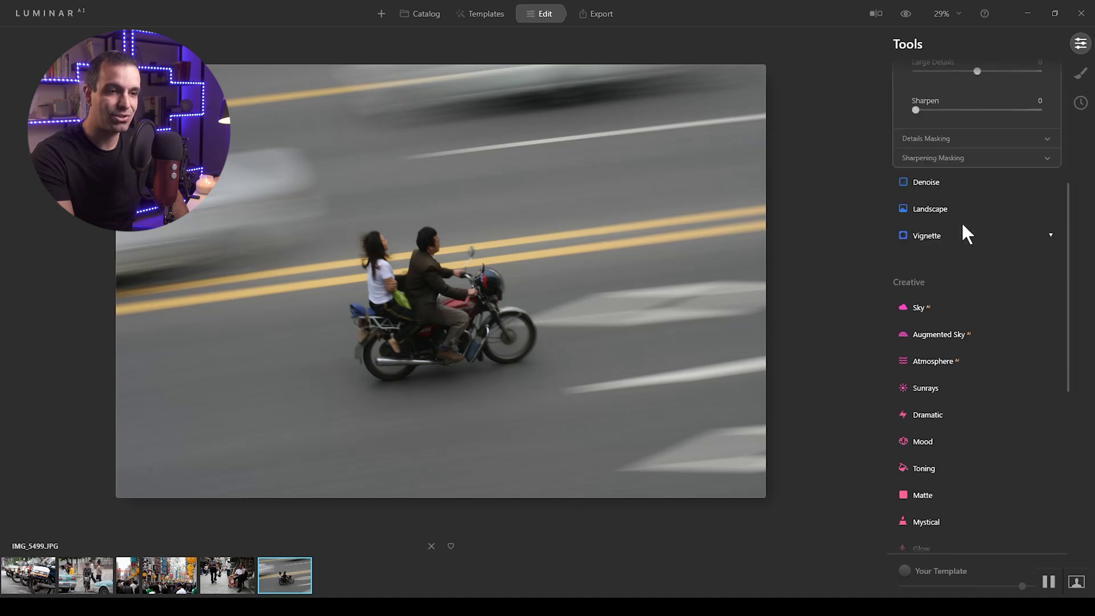
# Expand Mood and try the Anaheim and Bakersfield LUTs on the photo
pyautogui.click(935, 384)
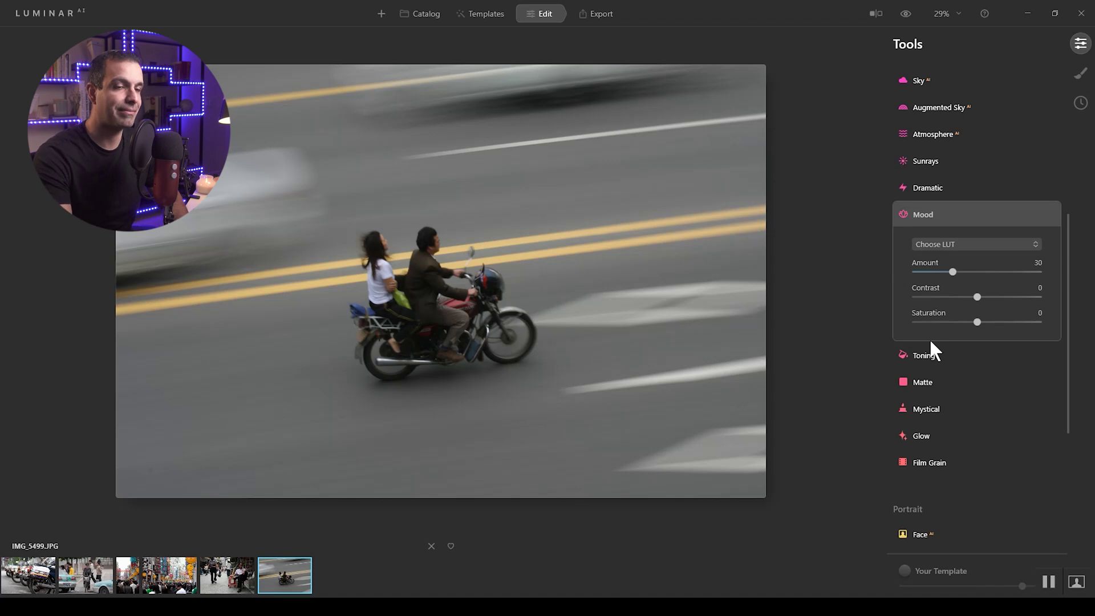
pyautogui.click(978, 244)
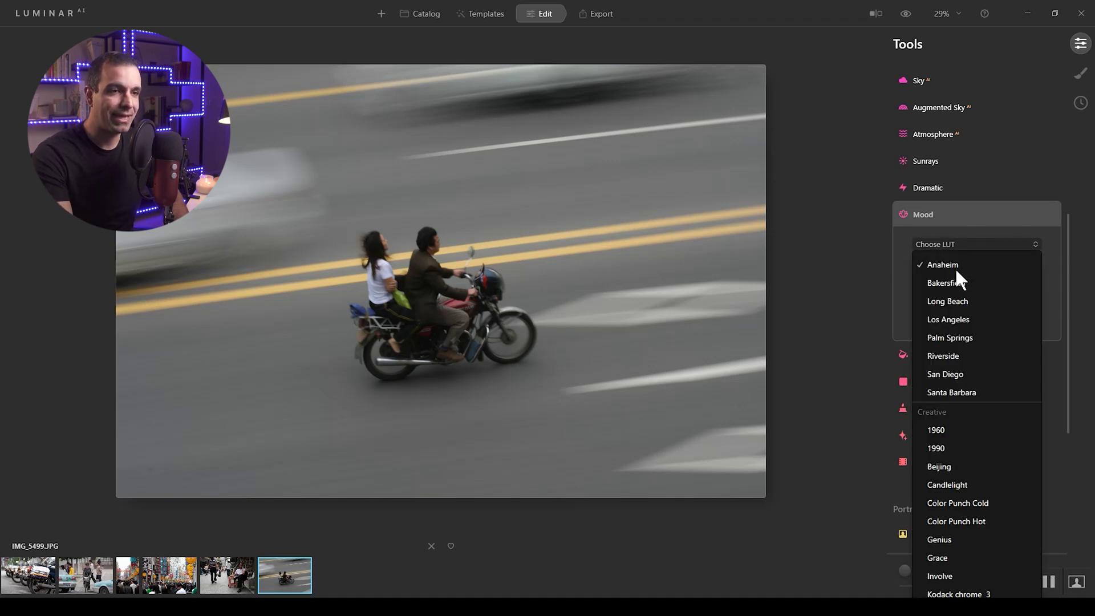
pyautogui.click(955, 266)
pyautogui.click(968, 249)
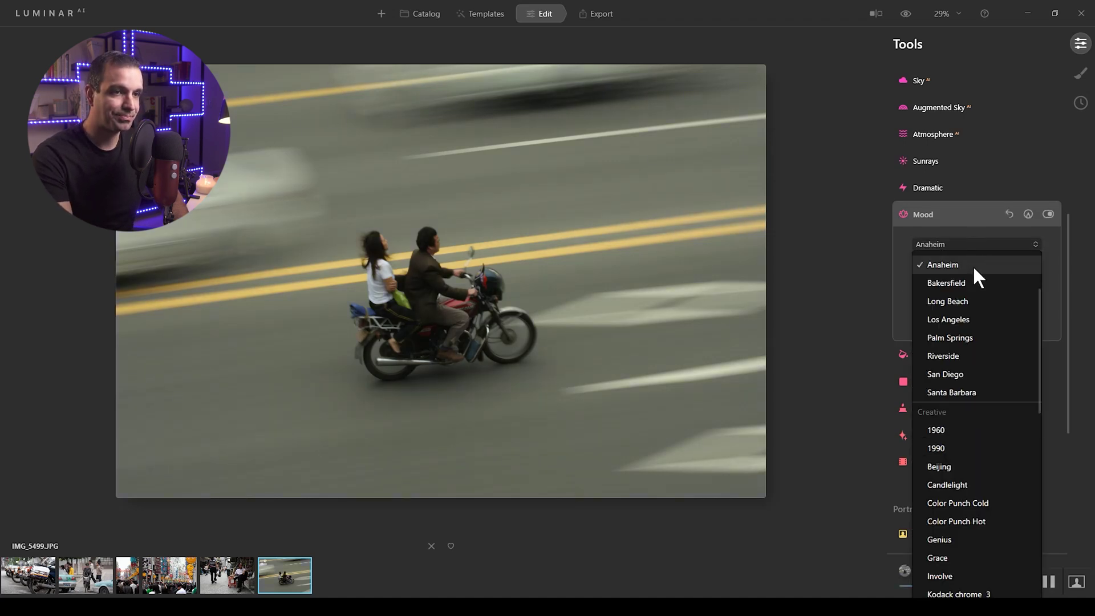
pyautogui.scroll(1, 973, 266)
pyautogui.click(957, 338)
# Apply the Long Beach LUT, compare it with the other LUTs, and keep Long Beach
pyautogui.click(986, 246)
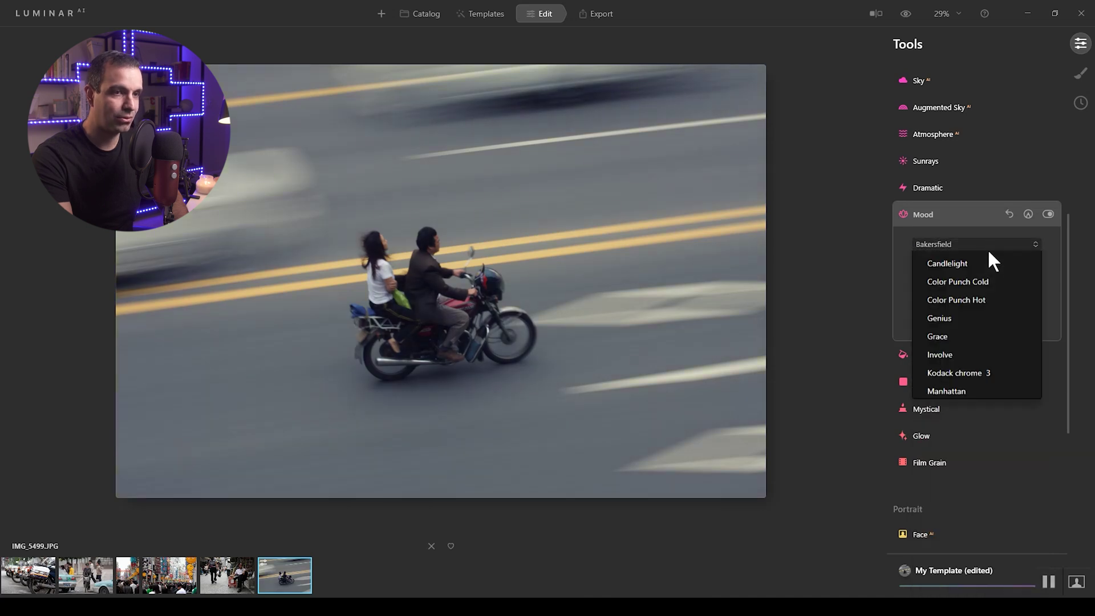
pyautogui.scroll(3, 982, 285)
pyautogui.click(985, 285)
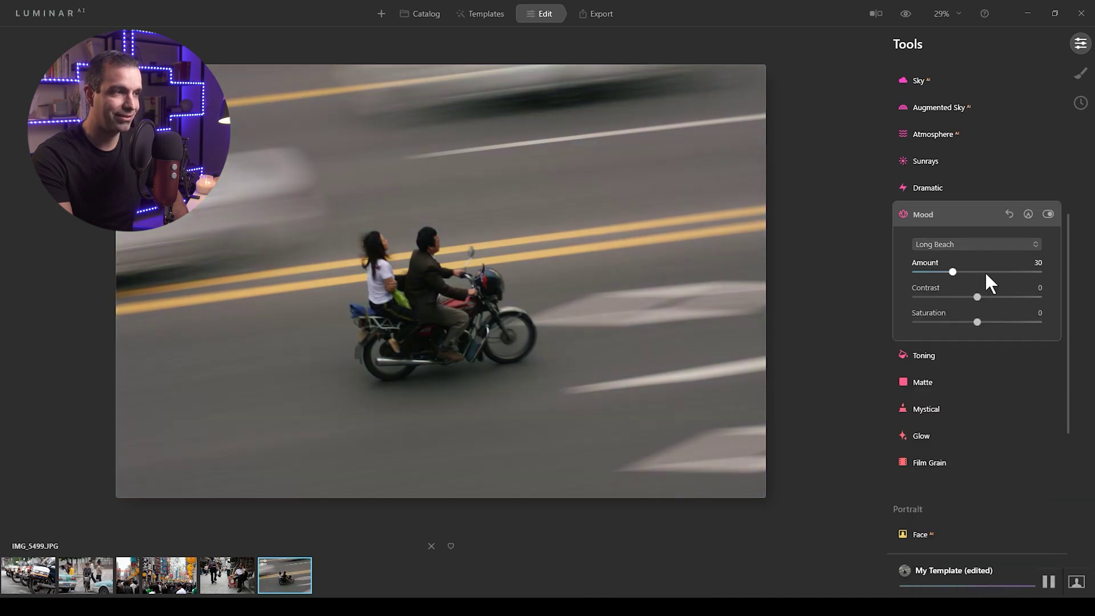
pyautogui.click(1002, 244)
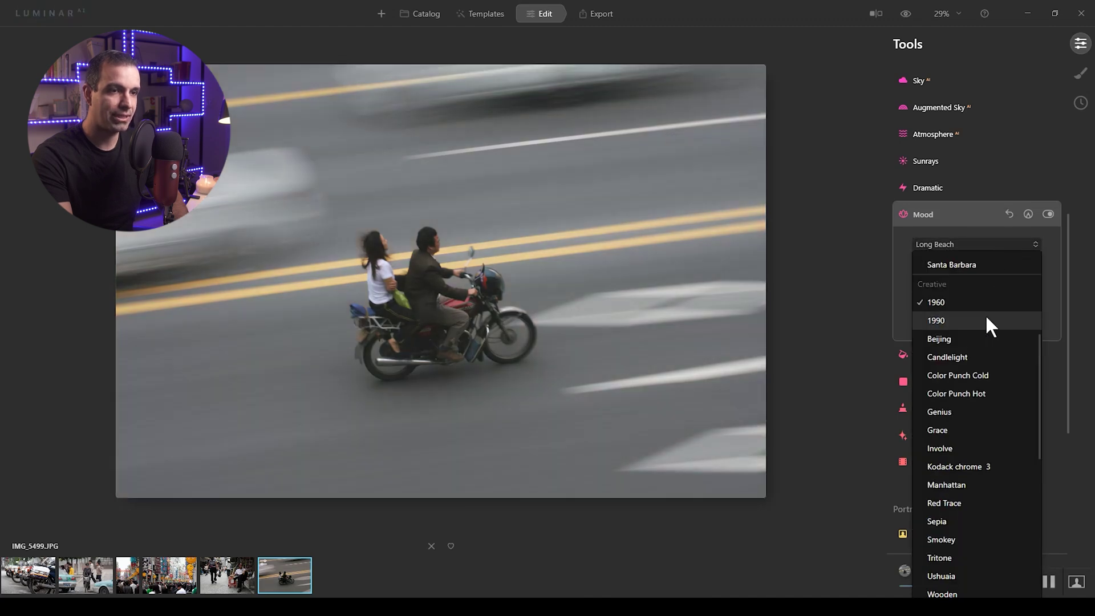
pyautogui.scroll(3, 985, 313)
pyautogui.scroll(2, 988, 311)
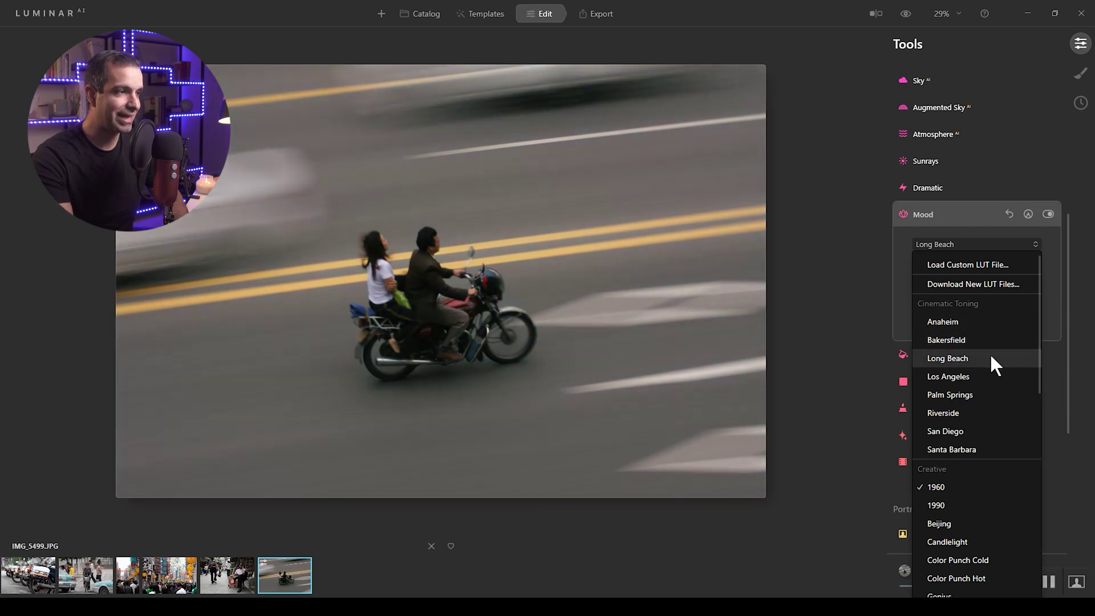
pyautogui.click(991, 364)
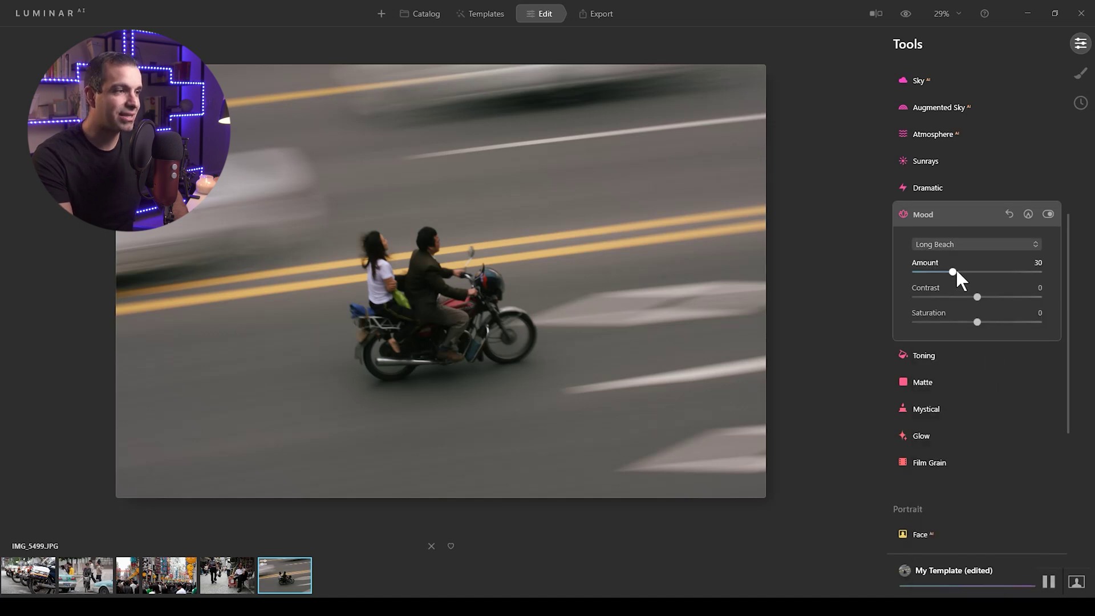
# Set the Long Beach Mood look to Amount 64, Contrast -49 and Saturation 32
pyautogui.moveTo(982, 291); pyautogui.dragTo(947, 297)
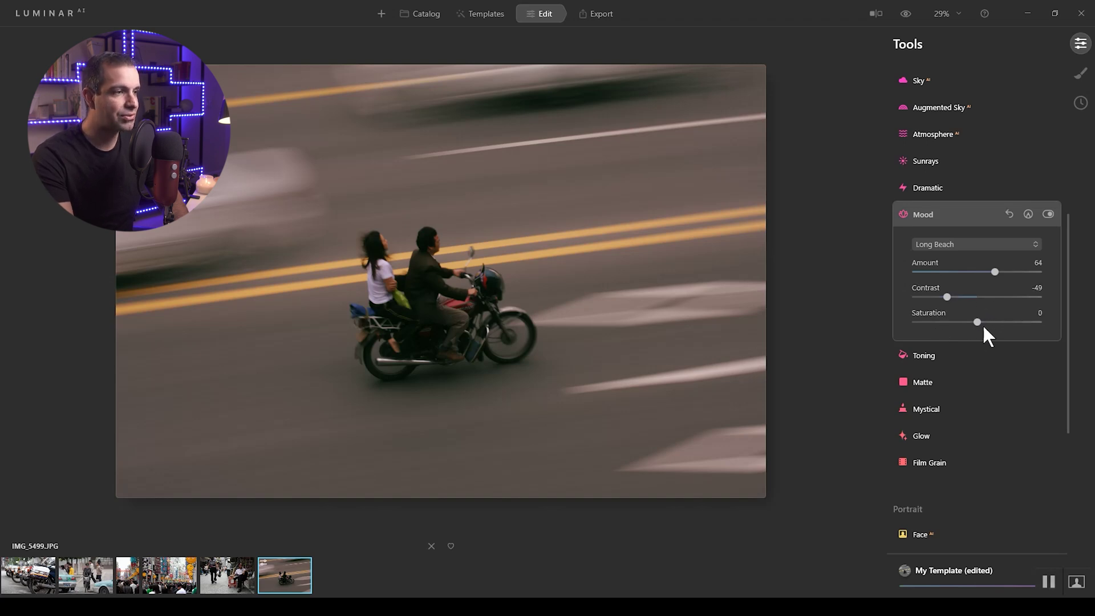
pyautogui.moveTo(977, 322); pyautogui.dragTo(996, 325)
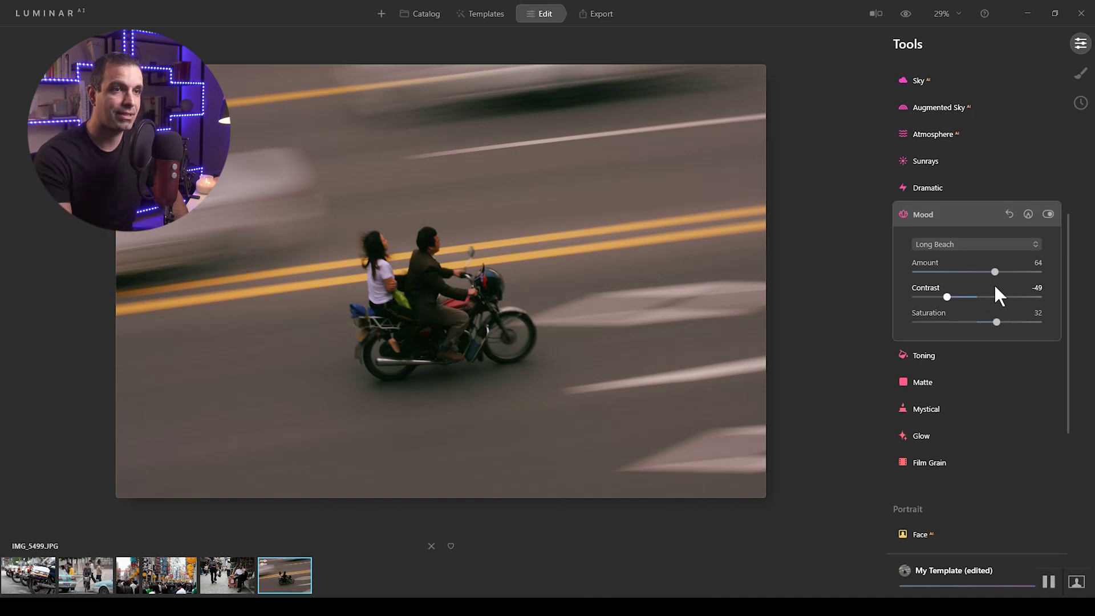
pyautogui.scroll(6, 995, 285)
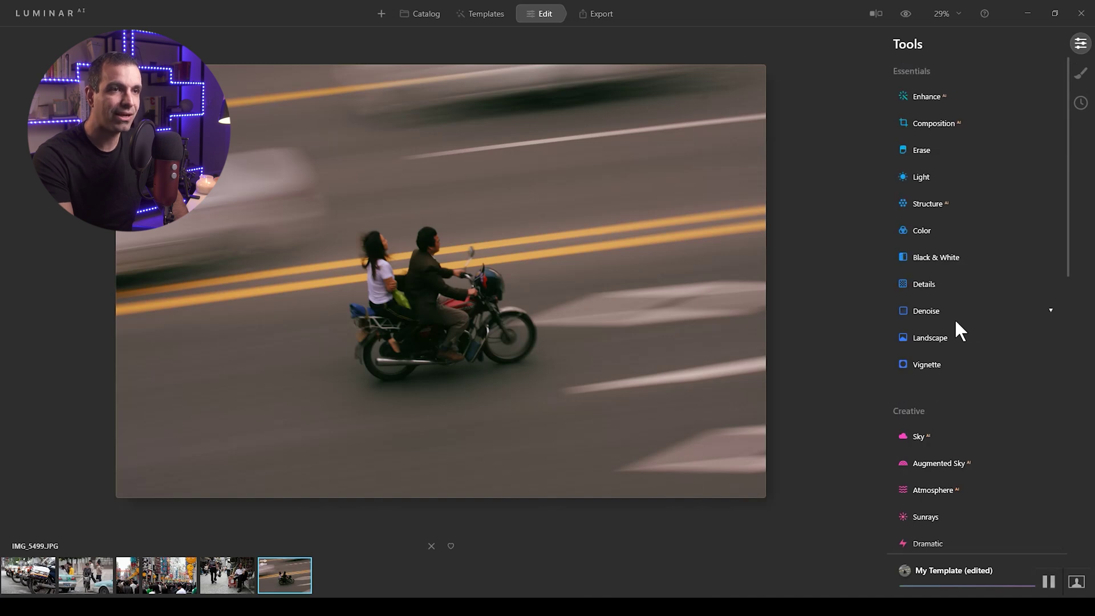
# Expand Enhance AI and set Accent to 26
pyautogui.click(941, 95)
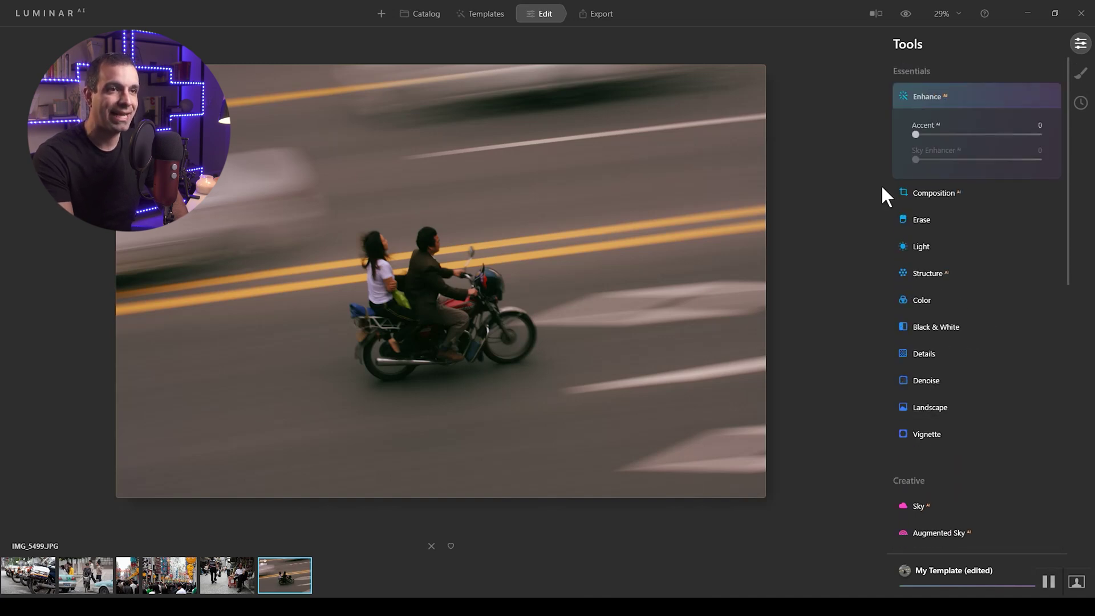
pyautogui.moveTo(915, 134); pyautogui.dragTo(943, 137)
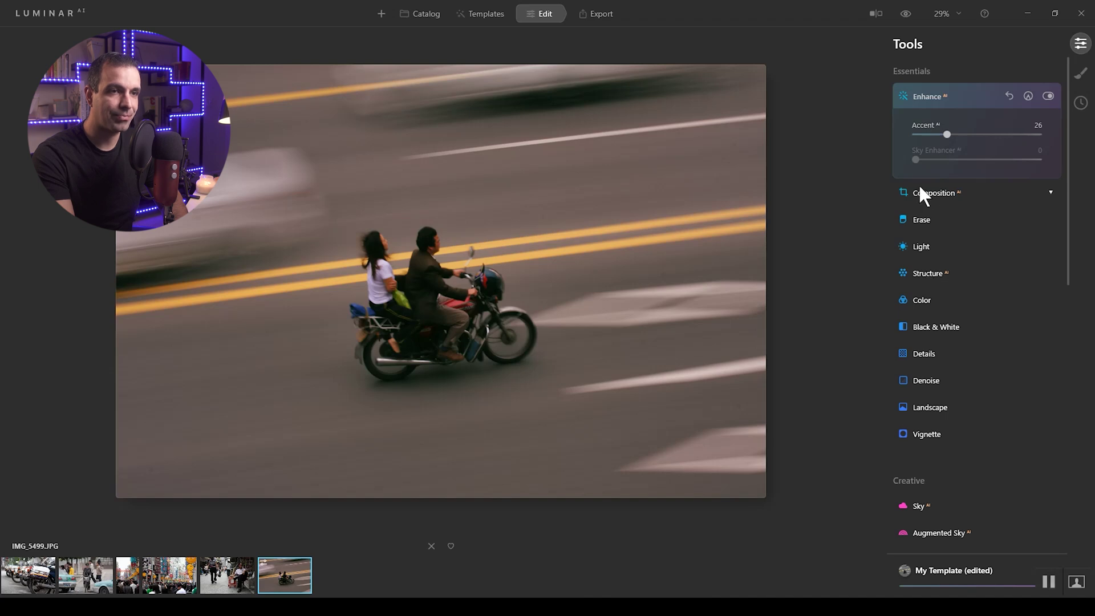
# Expand Light, bring up Curves, and lower the curve's white point to dim highlights
pyautogui.click(921, 247)
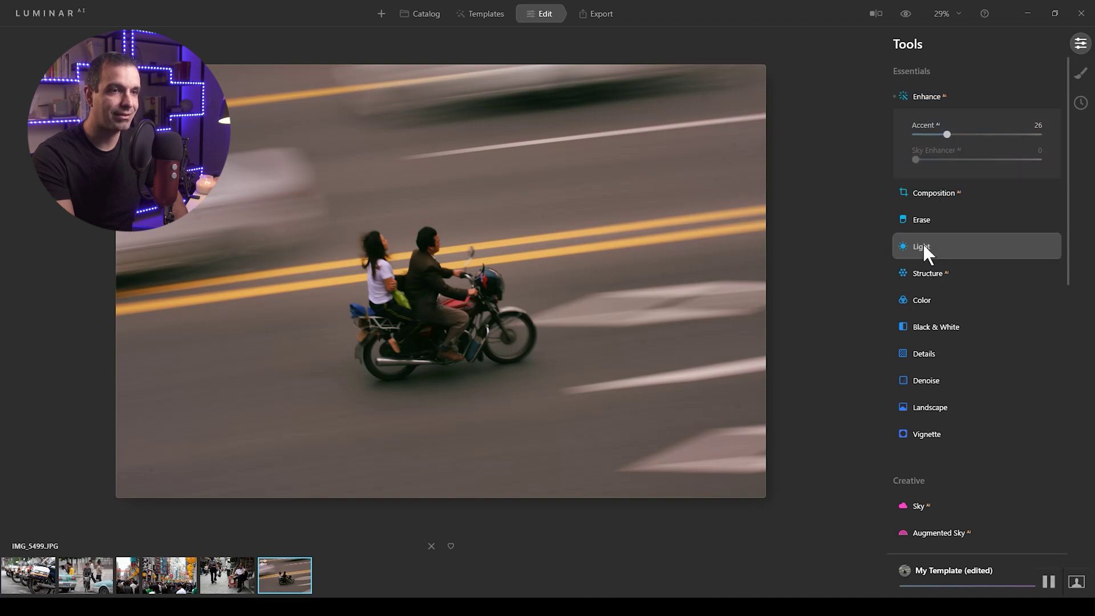
pyautogui.scroll(2, 935, 220)
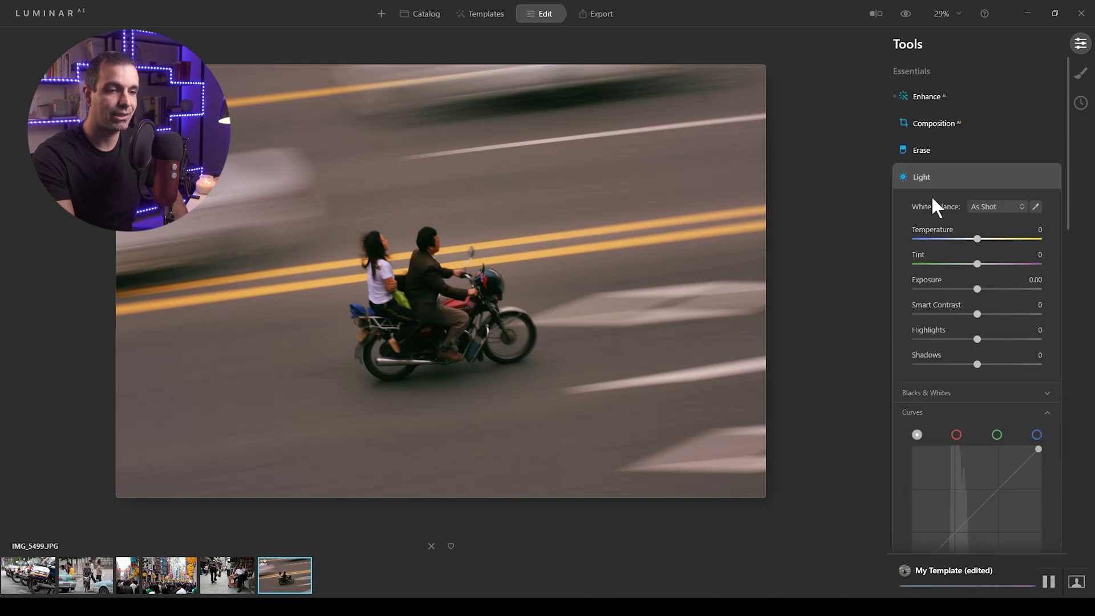
pyautogui.scroll(-3, 932, 207)
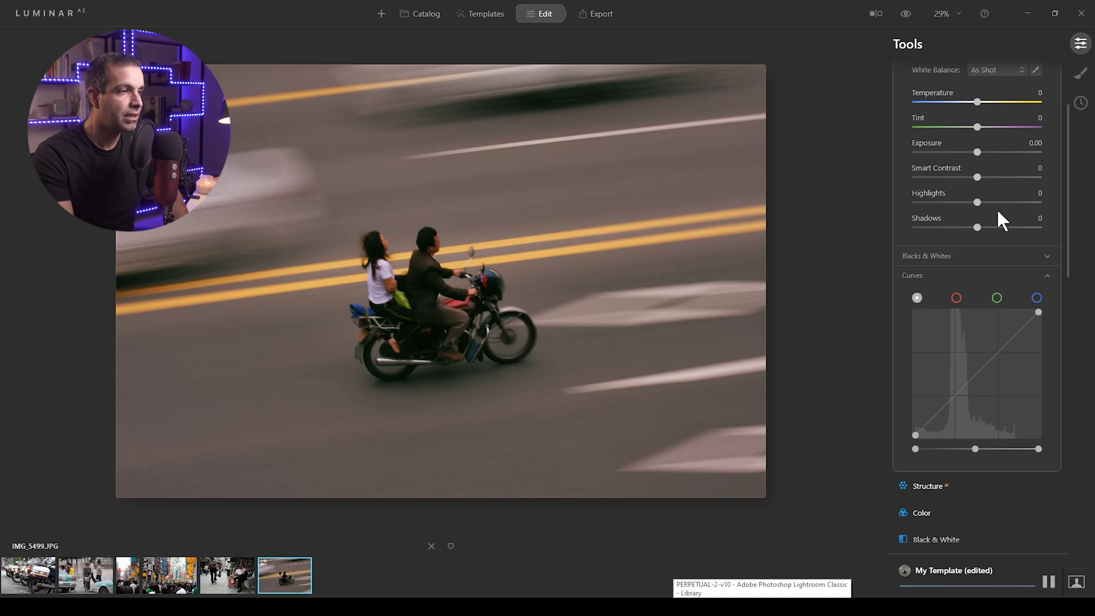
pyautogui.scroll(3, 1001, 223)
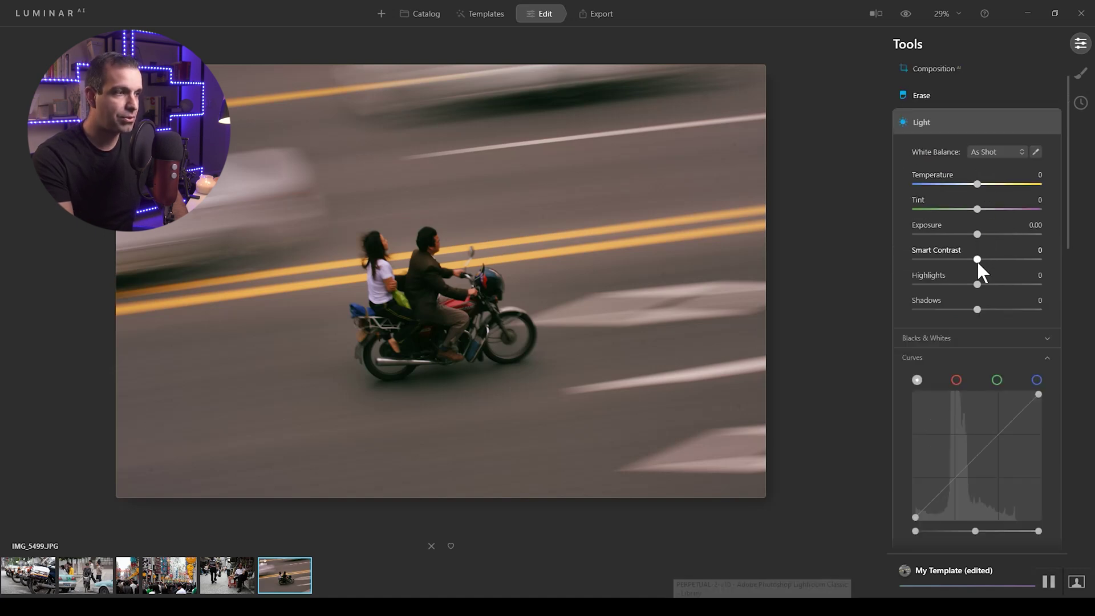
pyautogui.scroll(-2, 969, 370)
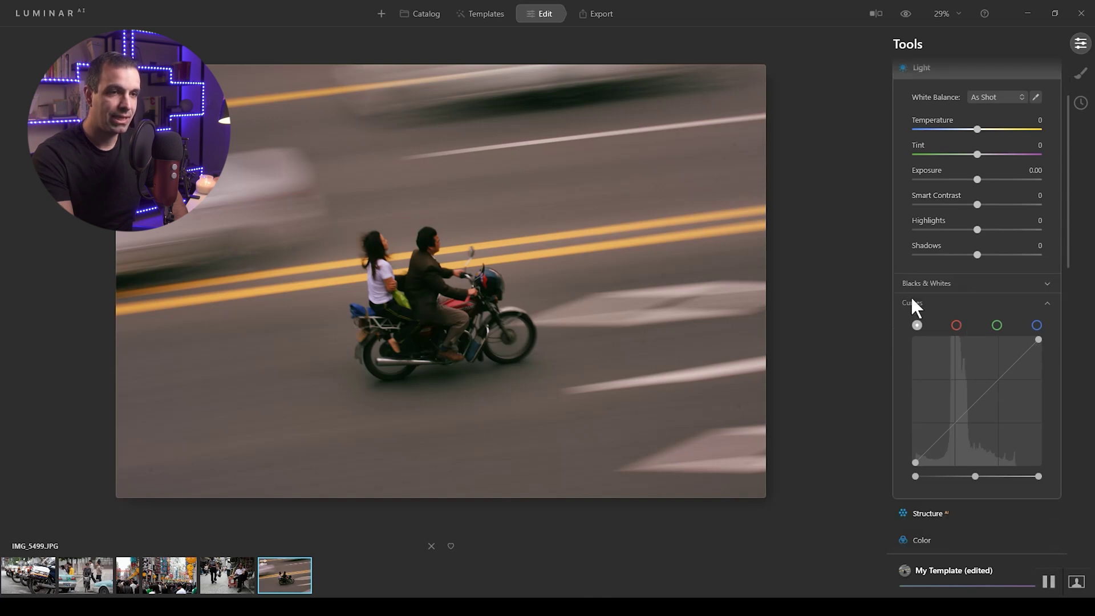
pyautogui.click(912, 306)
pyautogui.click(954, 302)
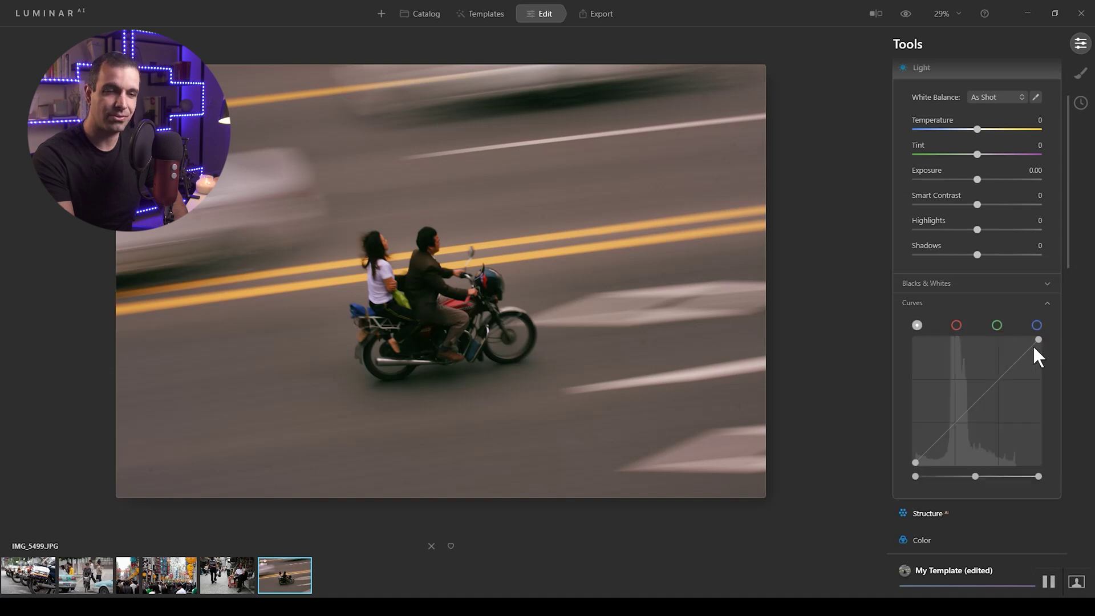
pyautogui.moveTo(1039, 338); pyautogui.dragTo(1056, 365)
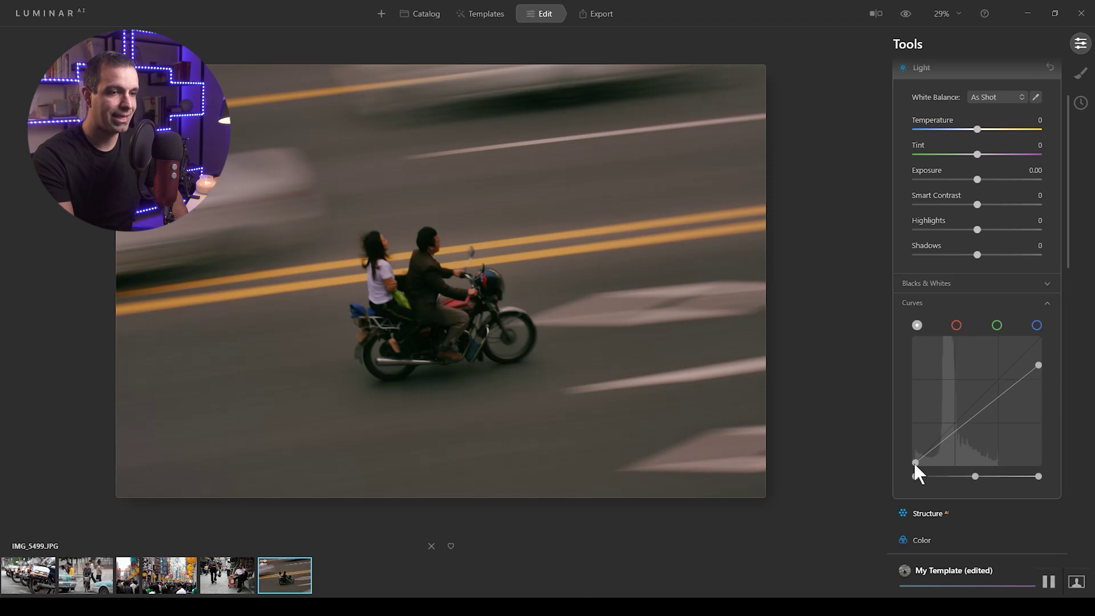
# Shape the tone curve into an S with deeper shadows and brighter upper midtones
pyautogui.moveTo(913, 461); pyautogui.dragTo(943, 443)
pyautogui.click(937, 437)
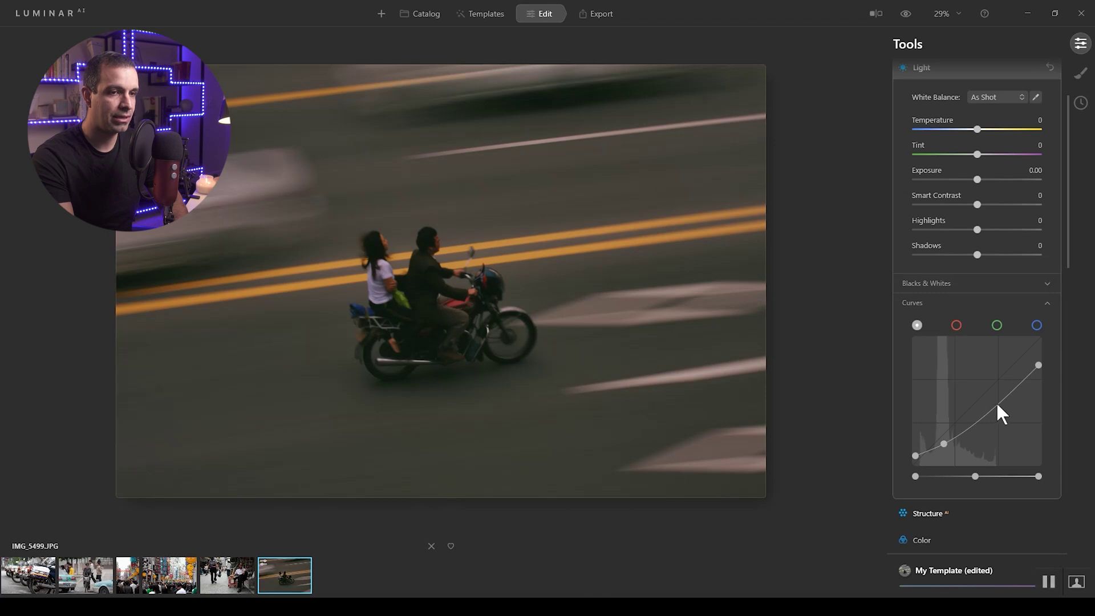
pyautogui.moveTo(995, 399); pyautogui.dragTo(993, 392)
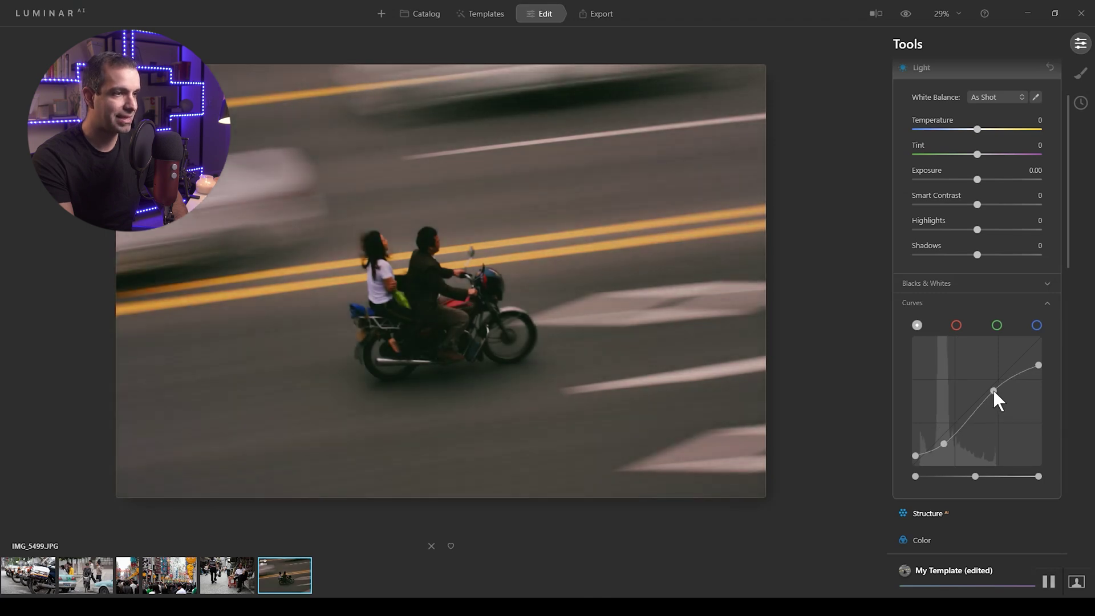
pyautogui.moveTo(995, 392); pyautogui.dragTo(997, 385)
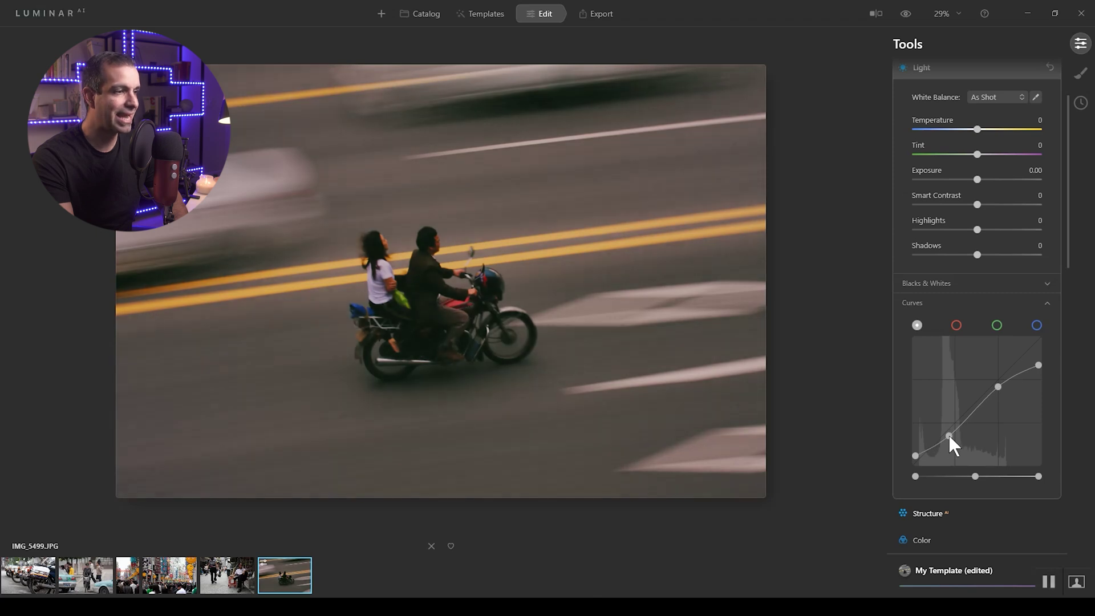
pyautogui.moveTo(949, 434); pyautogui.dragTo(951, 443)
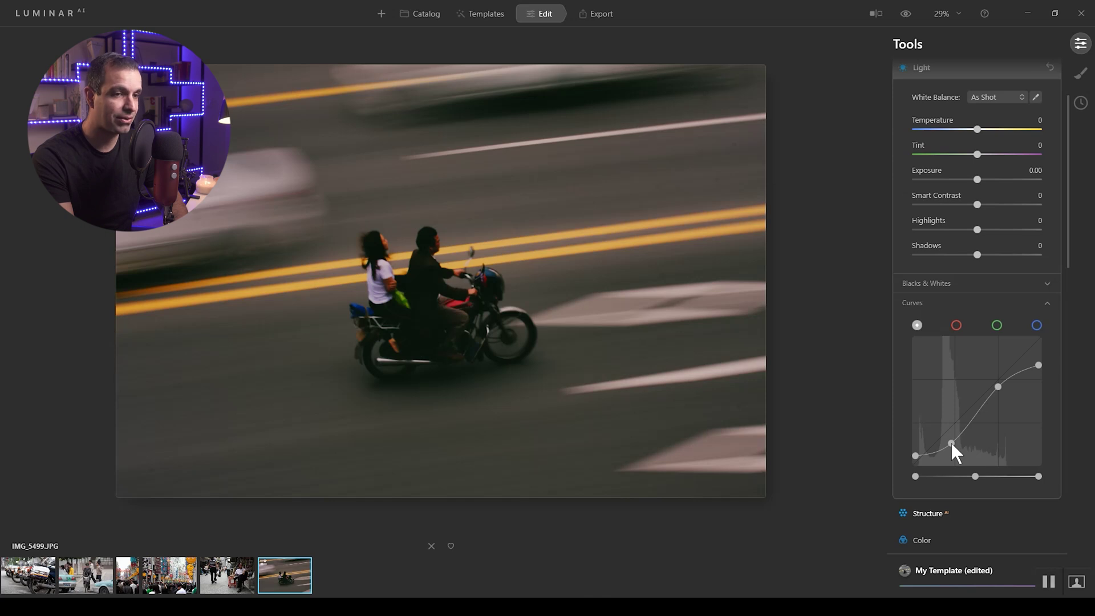
pyautogui.moveTo(950, 440); pyautogui.dragTo(948, 440)
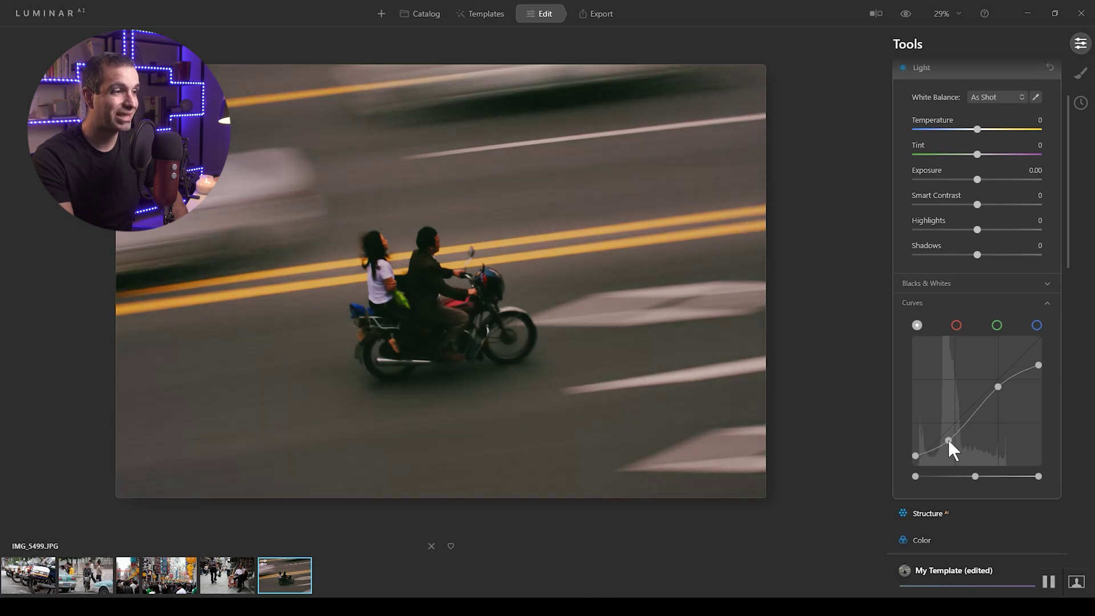
pyautogui.moveTo(948, 437)
pyautogui.mouseDown()
pyautogui.moveTo(948, 446)
pyautogui.moveTo(948, 437)
pyautogui.mouseUp()
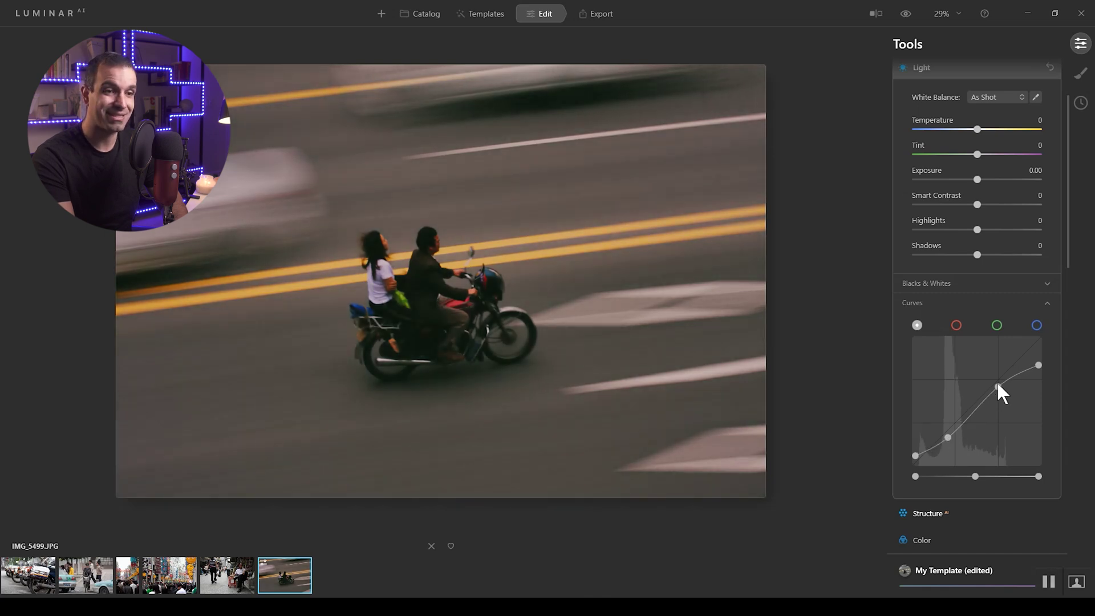
pyautogui.moveTo(998, 386)
pyautogui.mouseDown()
pyautogui.moveTo(998, 374)
pyautogui.moveTo(998, 385)
pyautogui.mouseUp()
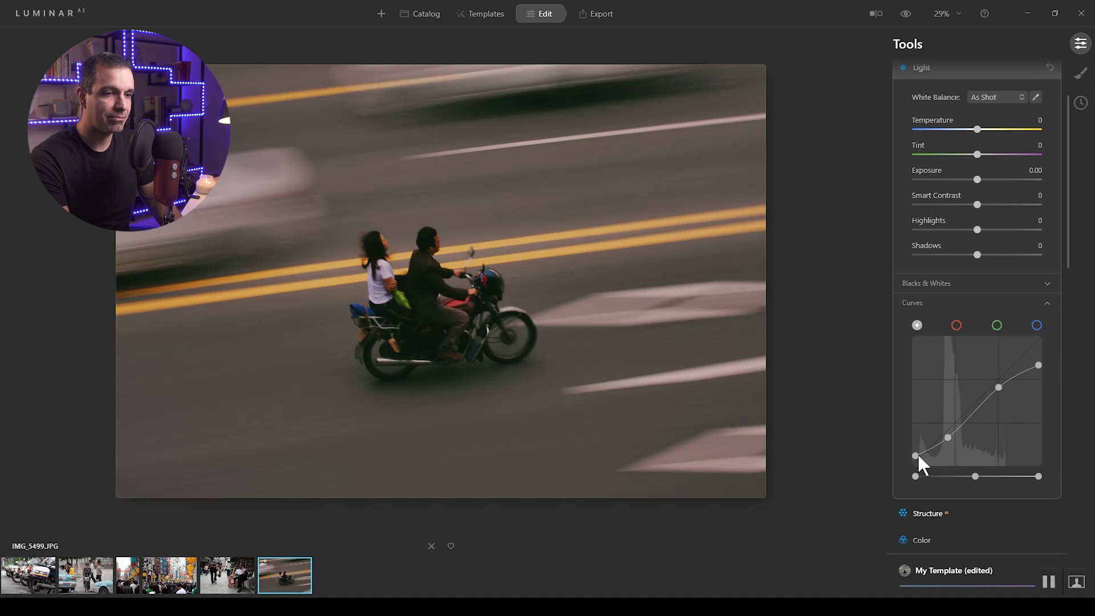
# Try lifting the curve's black point, undo it, and raise Shadows to 26
pyautogui.moveTo(916, 454)
pyautogui.mouseDown()
pyautogui.moveTo(906, 441)
pyautogui.moveTo(904, 470)
pyautogui.mouseUp()
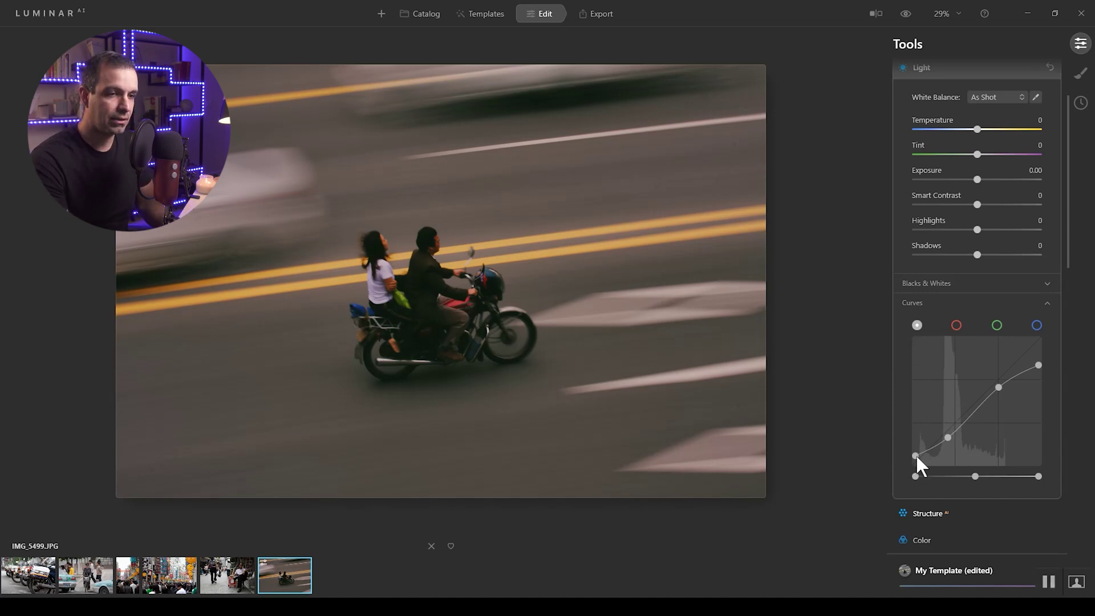
pyautogui.moveTo(916, 456); pyautogui.dragTo(902, 448)
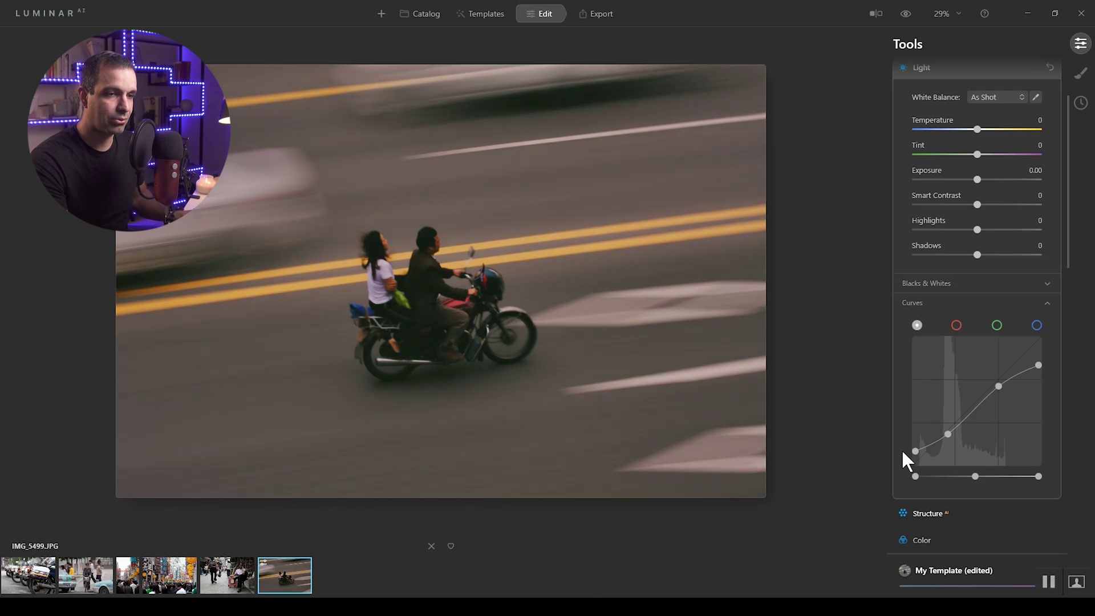
pyautogui.hotkey('ctrl', 'z')
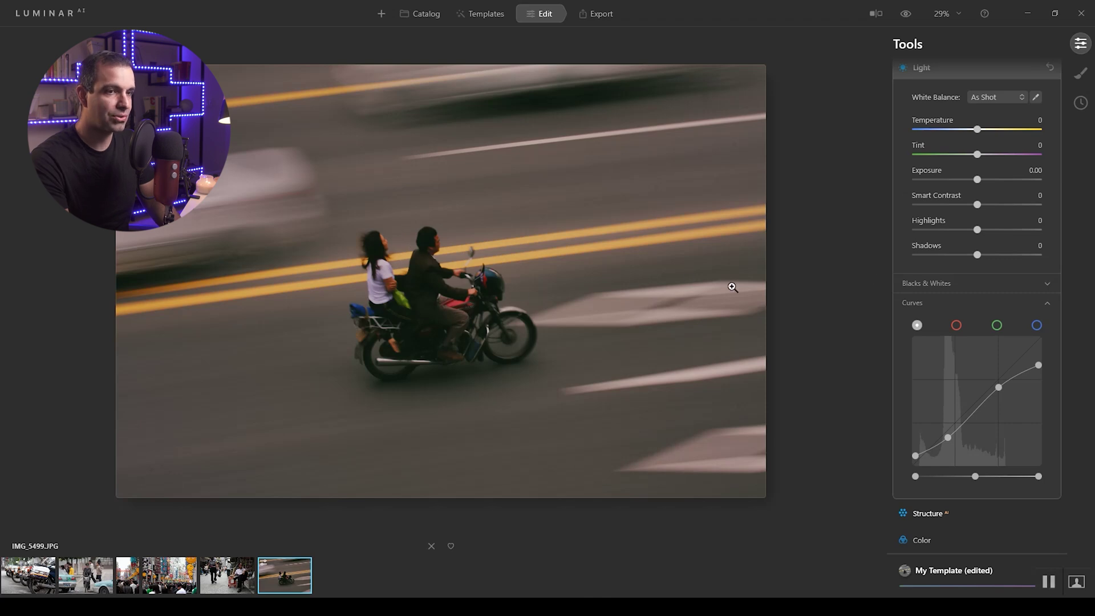
pyautogui.moveTo(977, 255); pyautogui.dragTo(990, 276)
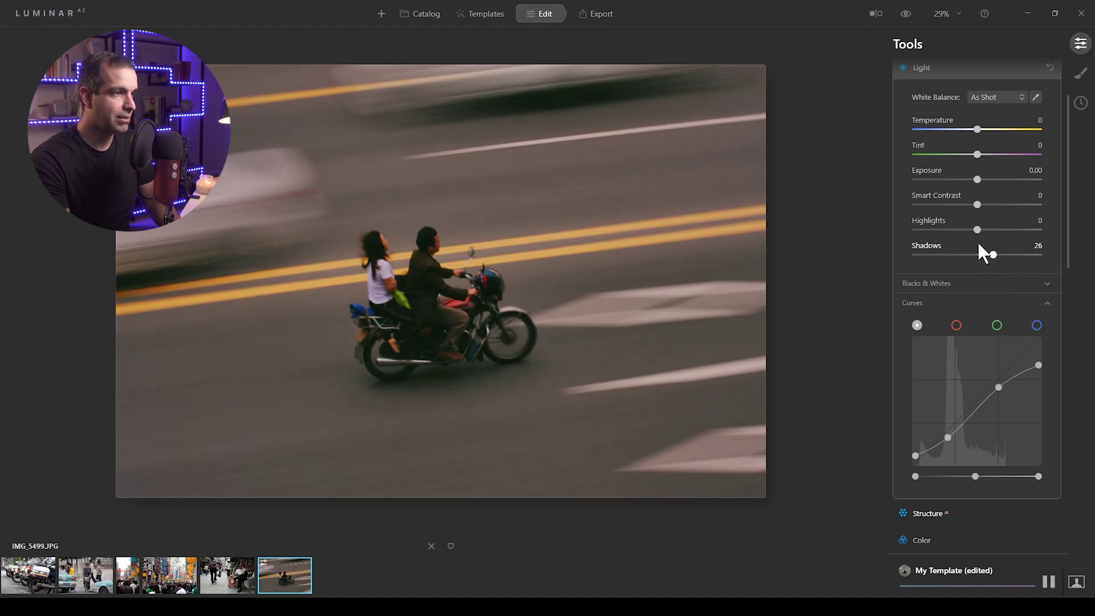
# Set Highlights to -15 and Smart Contrast to 20 in Light
pyautogui.moveTo(978, 230)
pyautogui.mouseDown()
pyautogui.moveTo(960, 236)
pyautogui.moveTo(991, 207)
pyautogui.moveTo(973, 209)
pyautogui.moveTo(995, 210)
pyautogui.moveTo(1001, 218)
pyautogui.moveTo(977, 219)
pyautogui.moveTo(994, 223)
pyautogui.mouseUp()
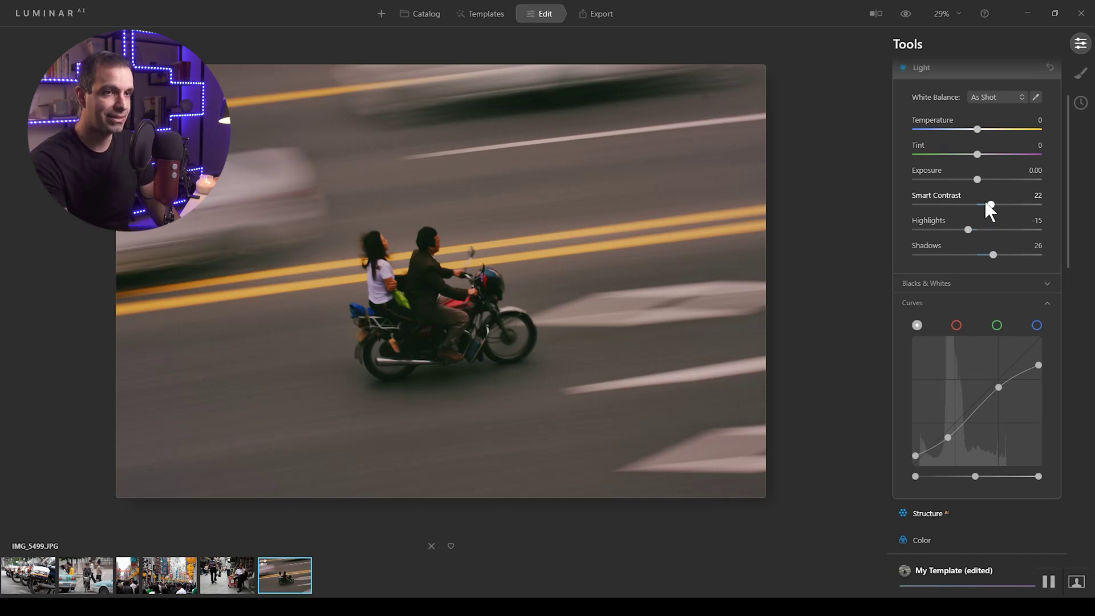
pyautogui.moveTo(1012, 214); pyautogui.dragTo(992, 239)
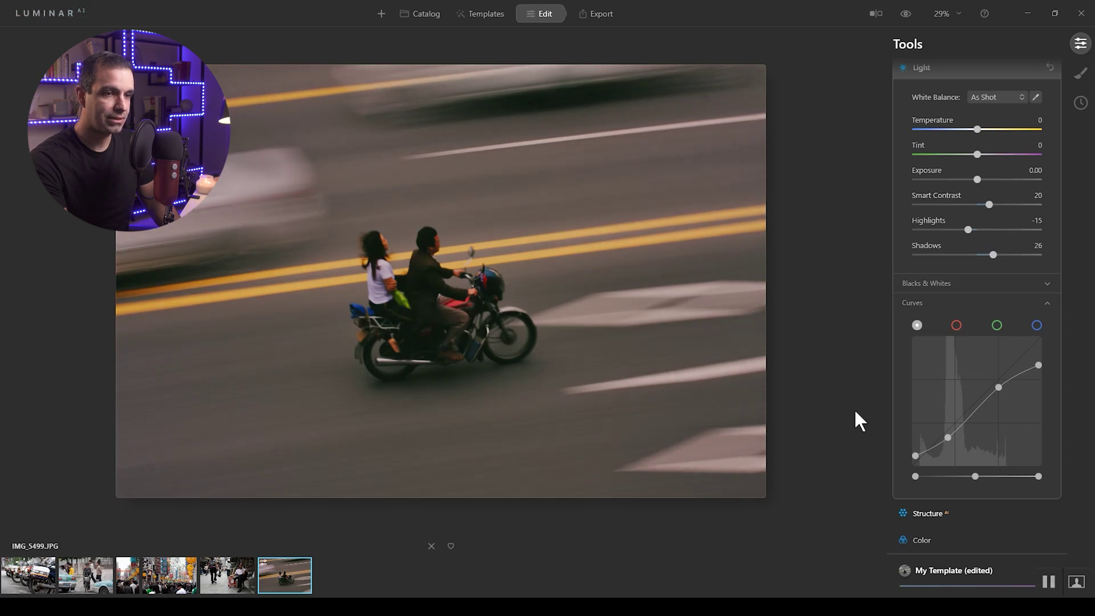
pyautogui.scroll(-1, 888, 276)
pyautogui.scroll(-1, 981, 376)
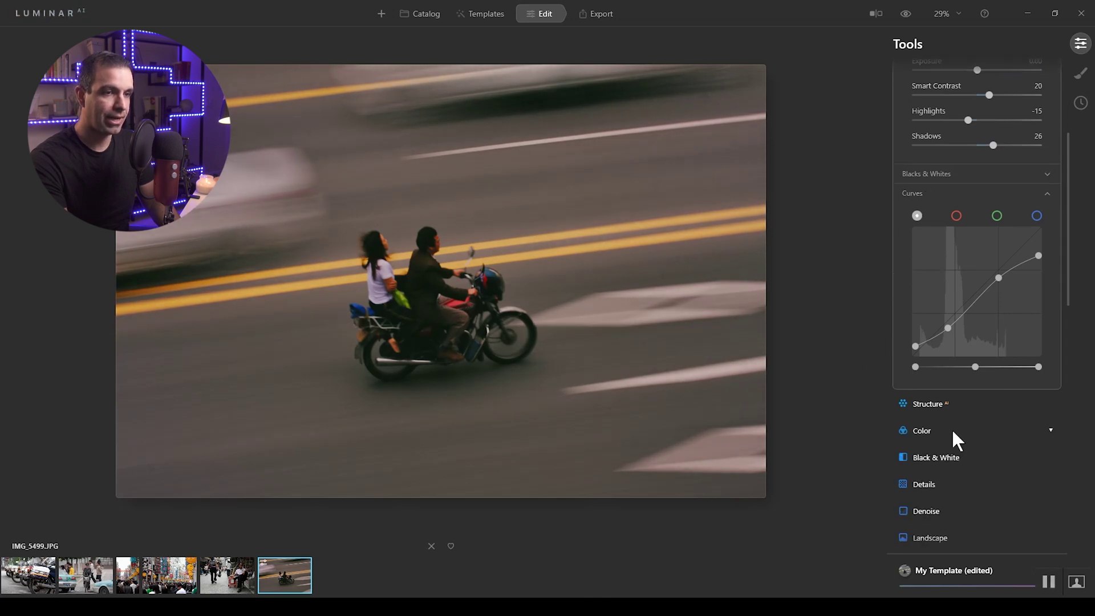
# Expand Structure AI and set Amount to 20 and Boost to 19
pyautogui.click(928, 404)
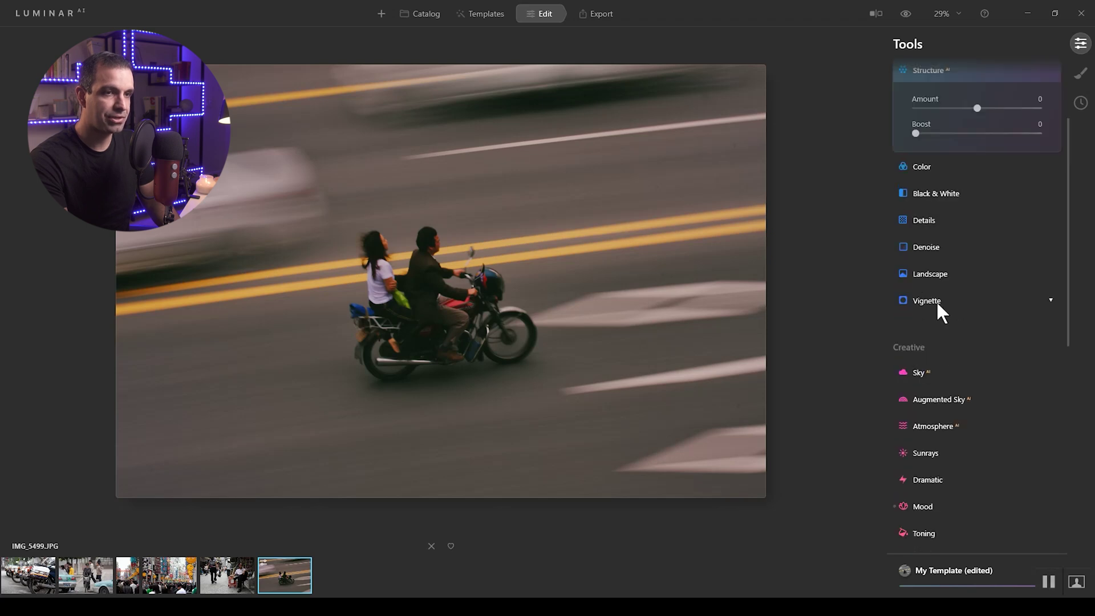
pyautogui.scroll(2, 958, 134)
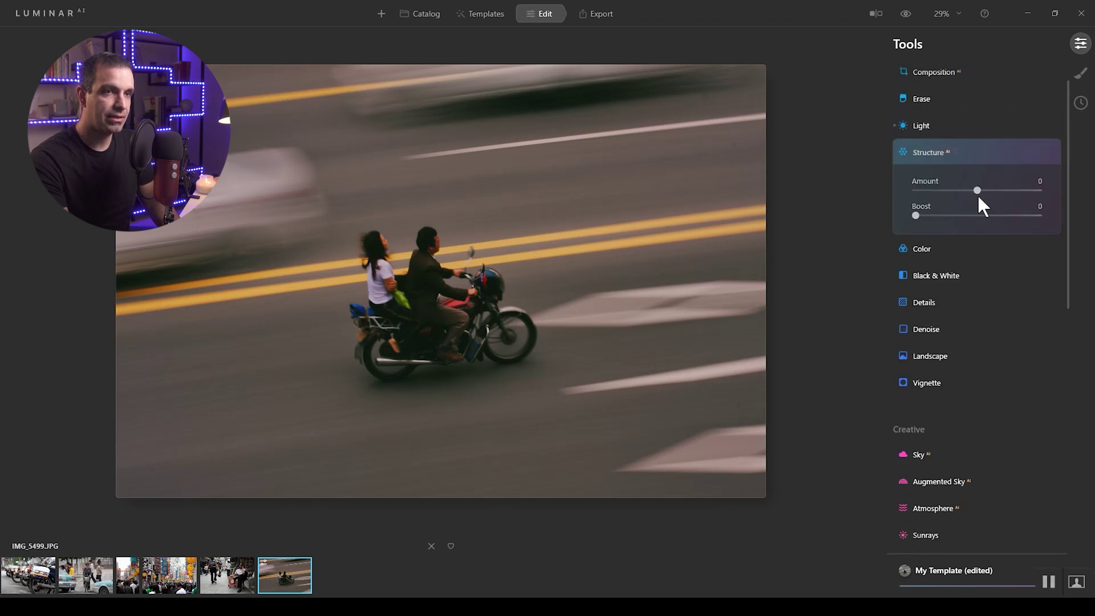
pyautogui.moveTo(976, 190); pyautogui.dragTo(989, 190)
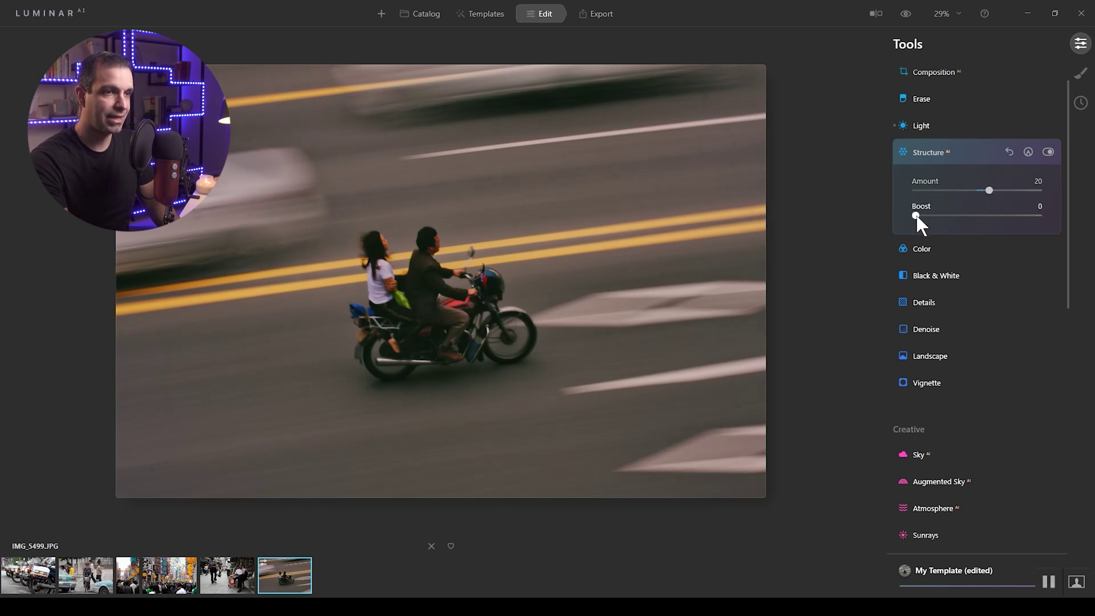
pyautogui.moveTo(939, 217)
pyautogui.mouseDown()
pyautogui.moveTo(949, 218)
pyautogui.moveTo(921, 217)
pyautogui.moveTo(939, 215)
pyautogui.mouseUp()
pyautogui.click(930, 248)
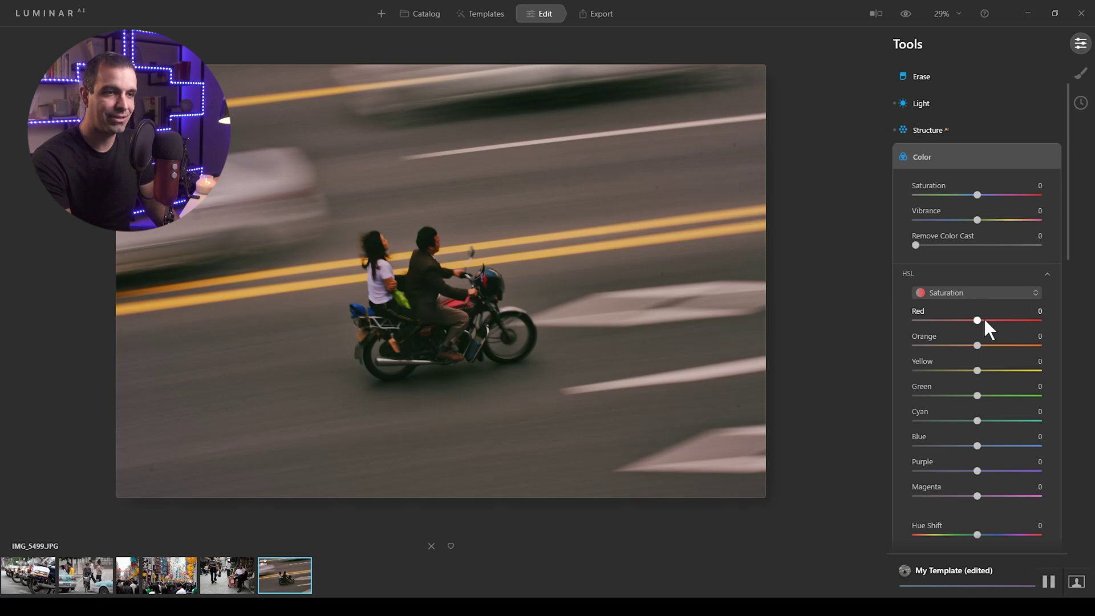
# Switch HSL to Hue and set Red 25, Orange -15 and Yellow -32
pyautogui.click(968, 290)
pyautogui.click(964, 313)
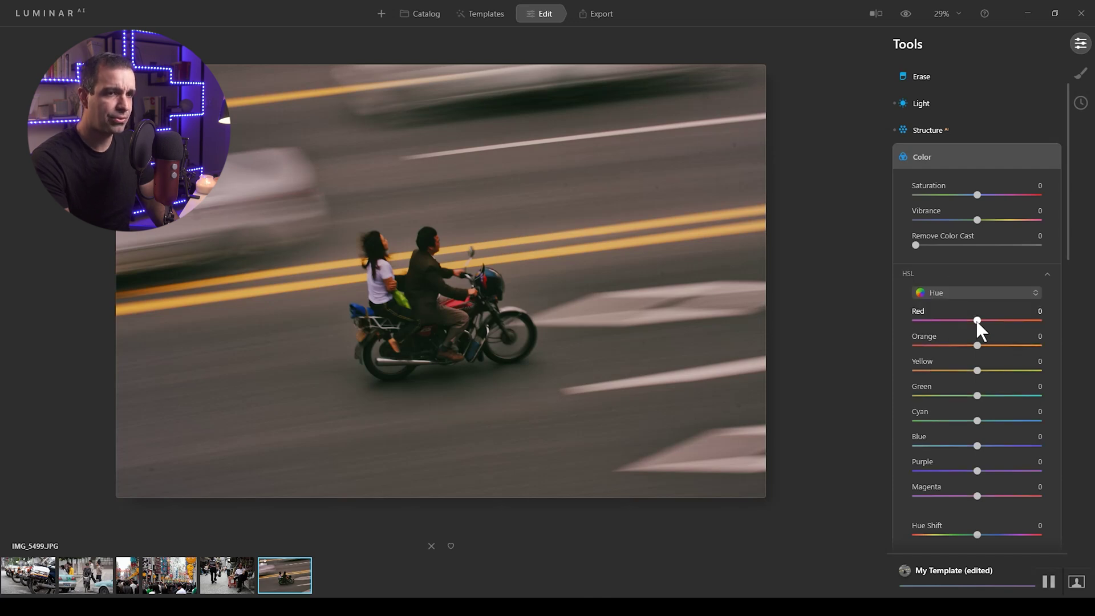
pyautogui.moveTo(977, 320); pyautogui.dragTo(992, 336)
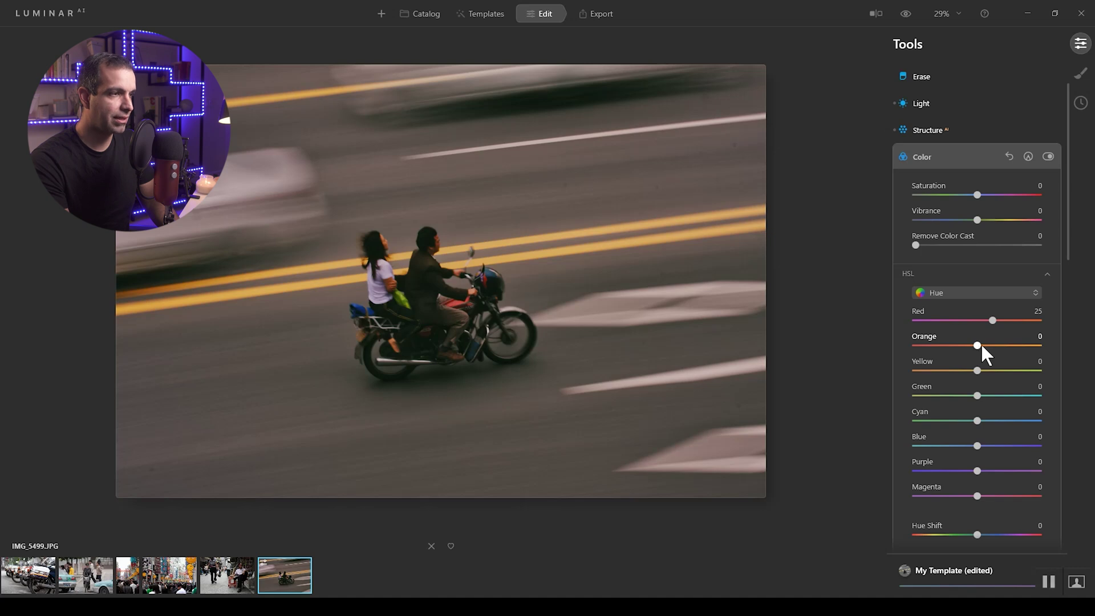
pyautogui.moveTo(979, 344)
pyautogui.mouseDown()
pyautogui.moveTo(1002, 347)
pyautogui.moveTo(969, 347)
pyautogui.mouseUp()
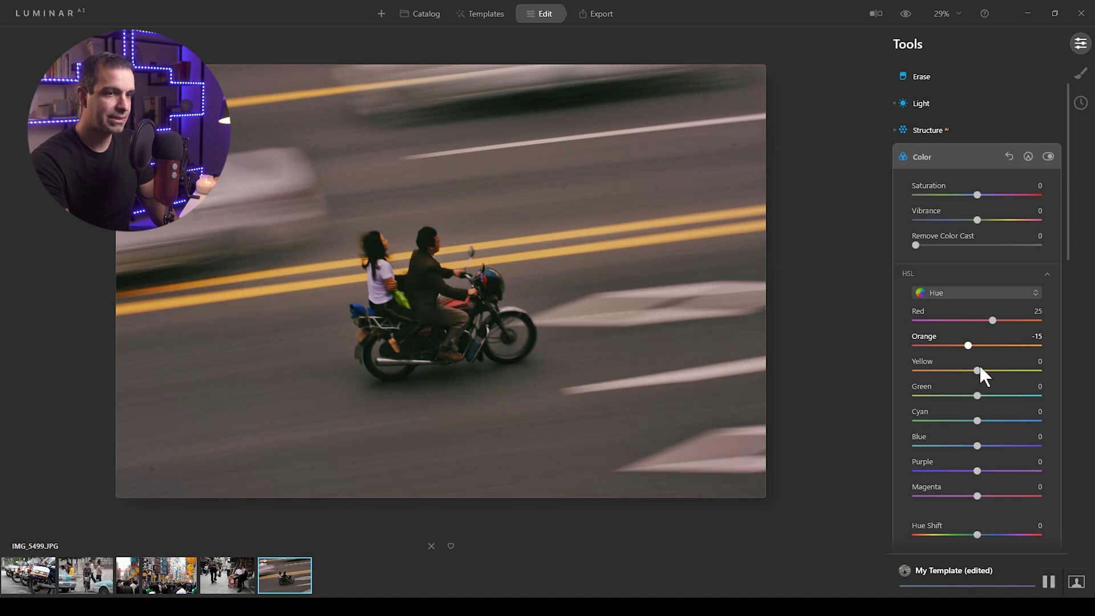
pyautogui.moveTo(962, 370); pyautogui.dragTo(977, 371)
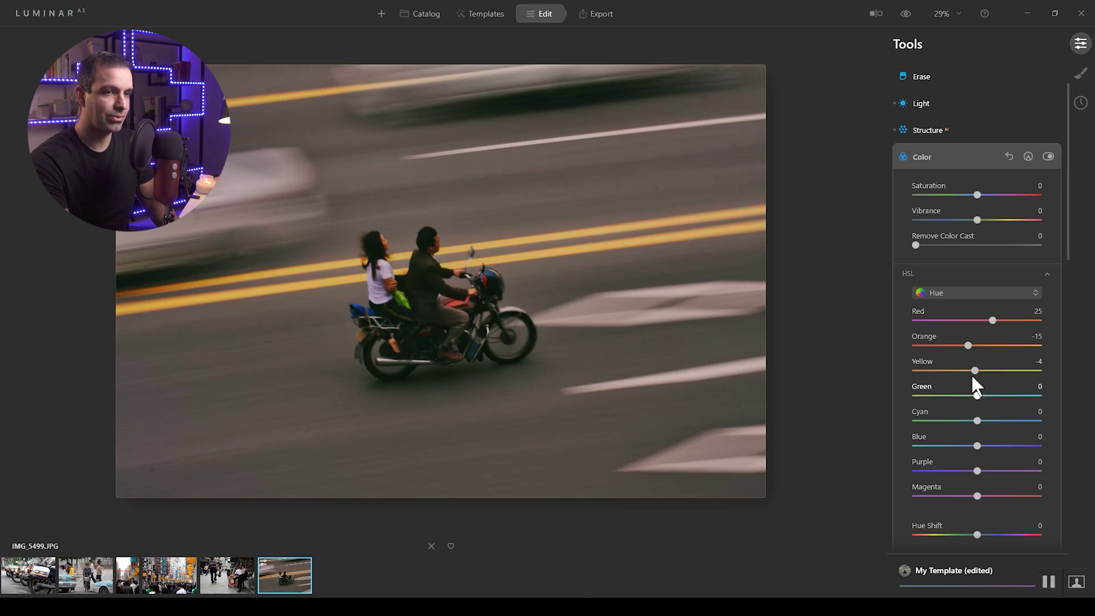
pyautogui.moveTo(973, 370); pyautogui.dragTo(956, 370)
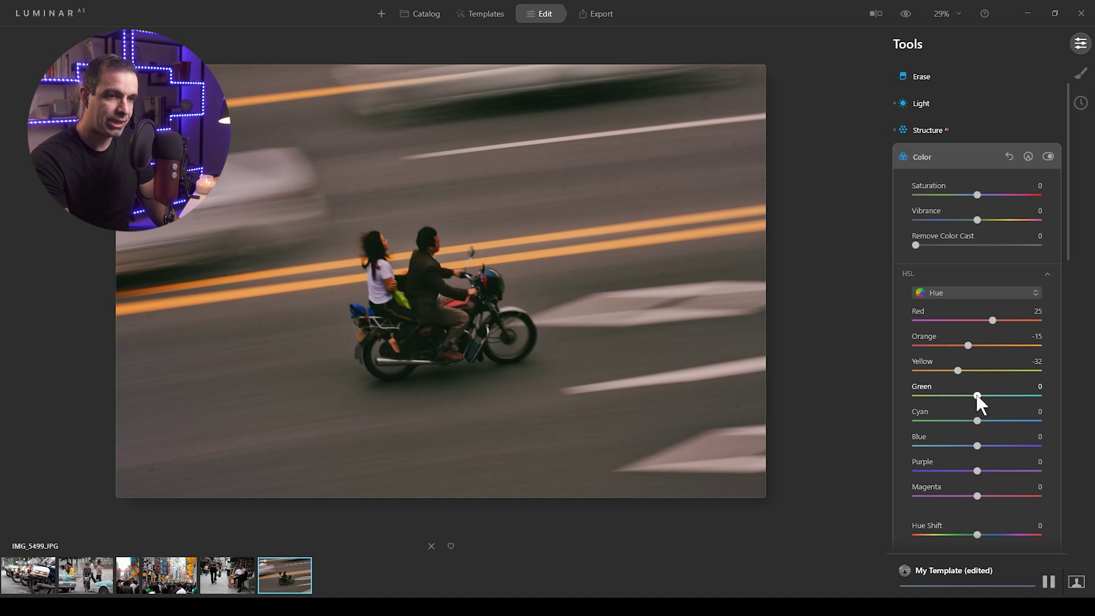
# Shift the Green hue to 35, Cyan to -33, Blue to -58 and Purple to -24
pyautogui.moveTo(978, 394); pyautogui.dragTo(1000, 398)
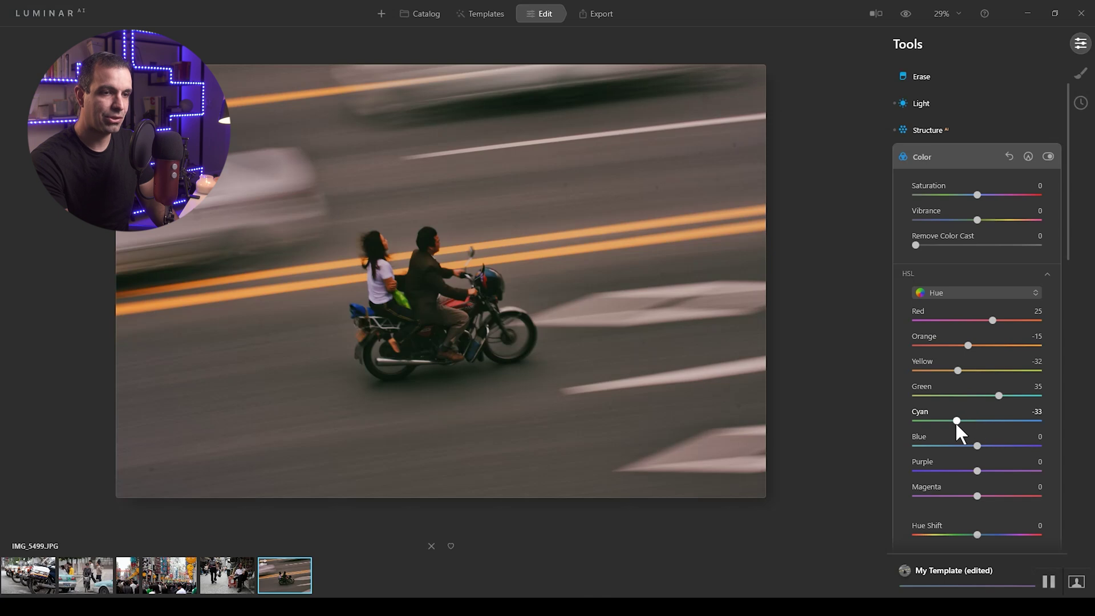
pyautogui.moveTo(953, 427); pyautogui.dragTo(933, 453)
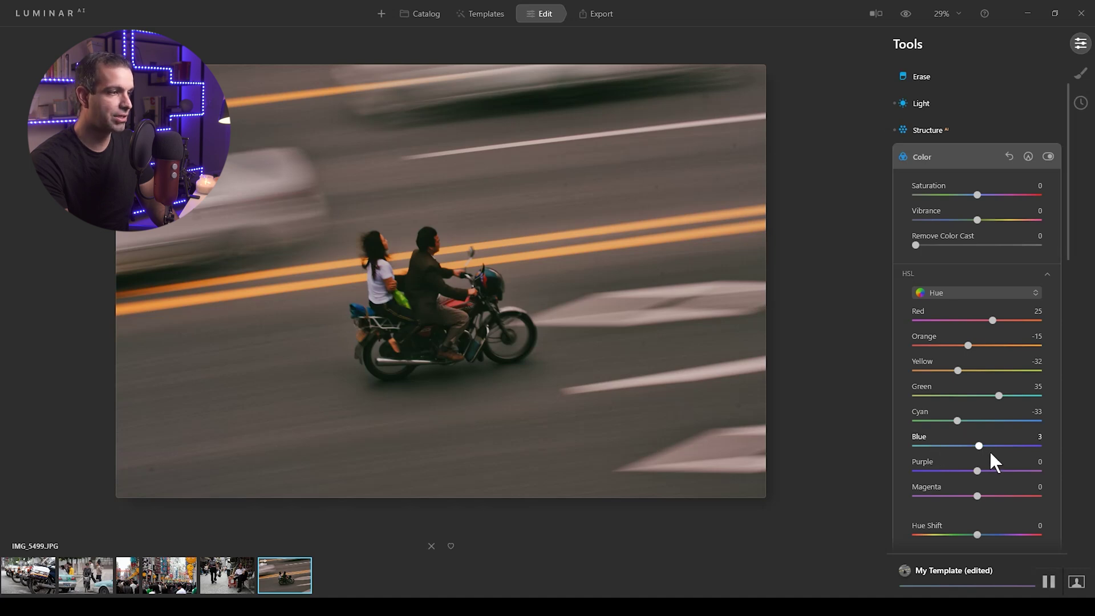
pyautogui.moveTo(929, 465); pyautogui.dragTo(914, 463)
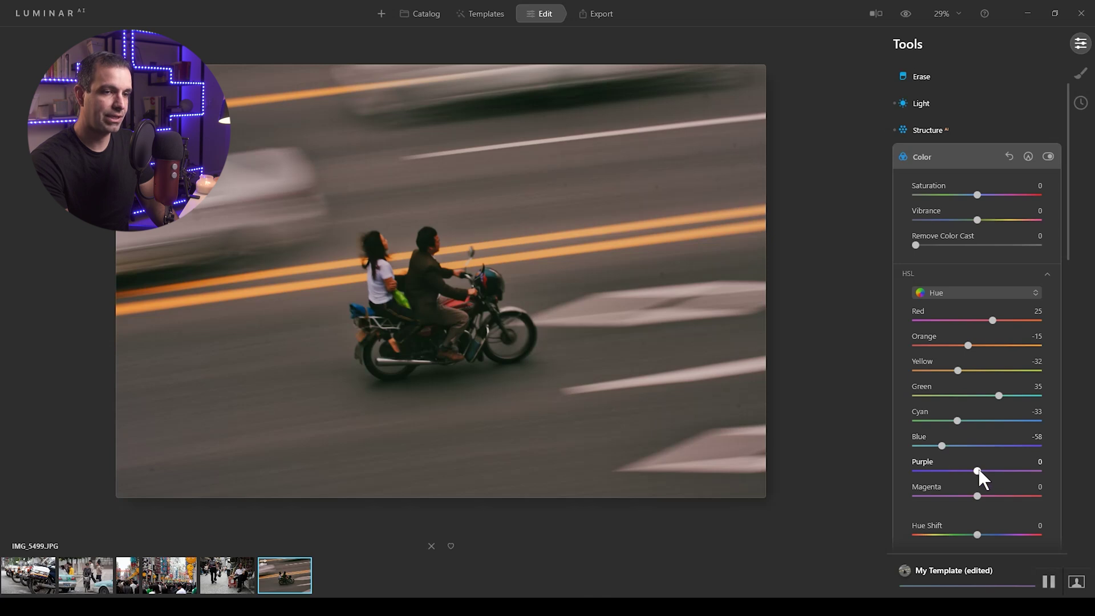
pyautogui.moveTo(972, 479)
pyautogui.mouseDown()
pyautogui.moveTo(985, 476)
pyautogui.moveTo(957, 474)
pyautogui.mouseUp()
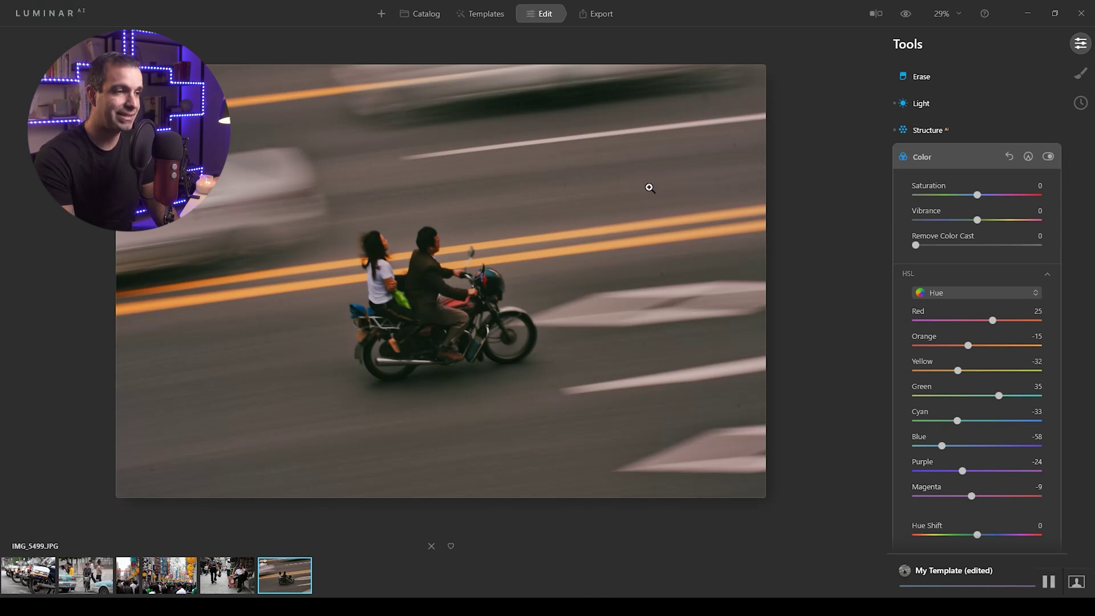
pyautogui.click(1005, 294)
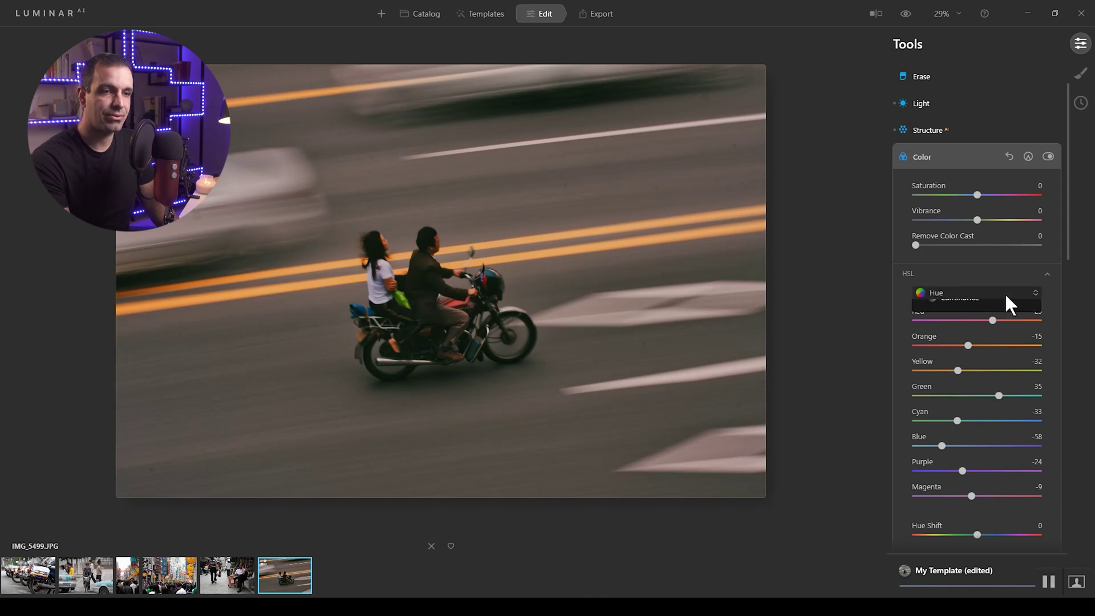
# Lower HSL Saturation: Red -11, Orange -23, Yellow -14, Green -67, Cyan -51, Blue -36, Purple -44, Magenta -32
pyautogui.click(990, 323)
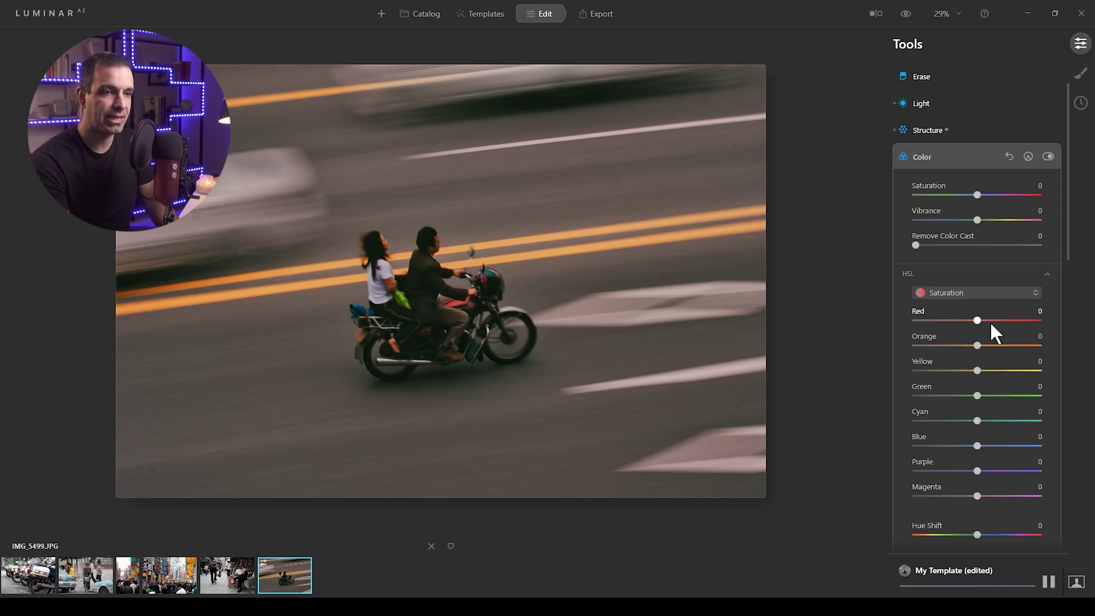
pyautogui.moveTo(974, 319)
pyautogui.mouseDown()
pyautogui.moveTo(963, 320)
pyautogui.moveTo(970, 330)
pyautogui.mouseUp()
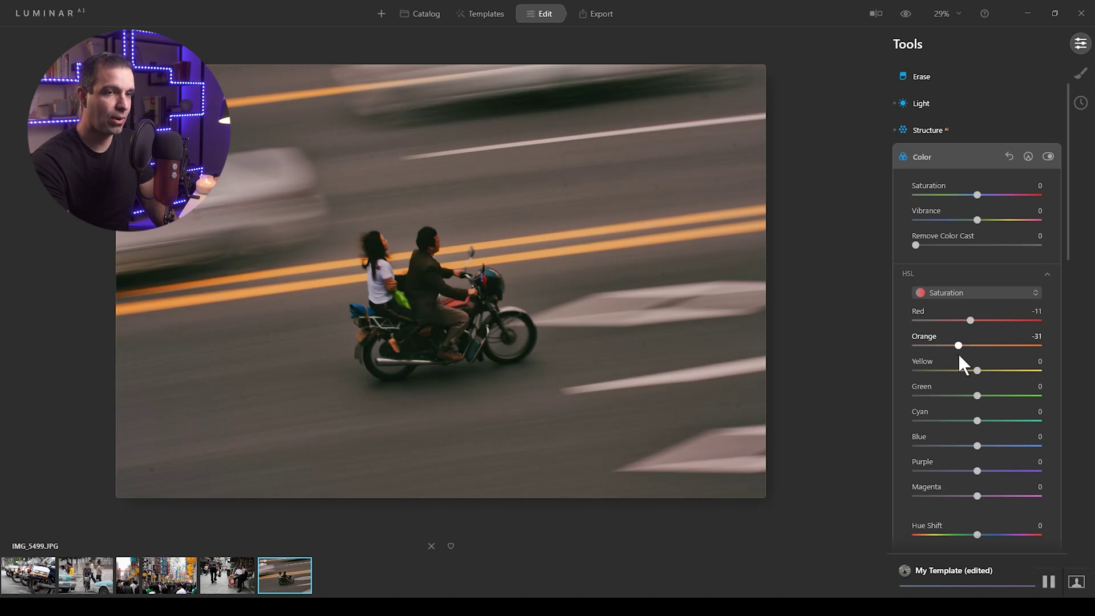
pyautogui.moveTo(958, 355); pyautogui.dragTo(963, 355)
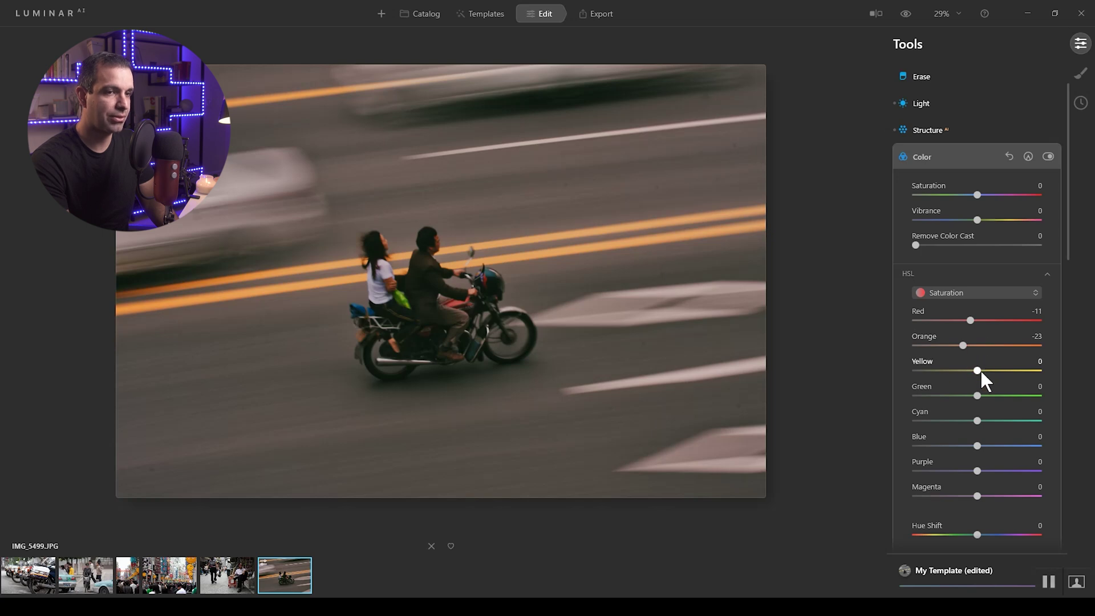
pyautogui.moveTo(976, 370)
pyautogui.mouseDown()
pyautogui.moveTo(954, 372)
pyautogui.moveTo(966, 376)
pyautogui.mouseUp()
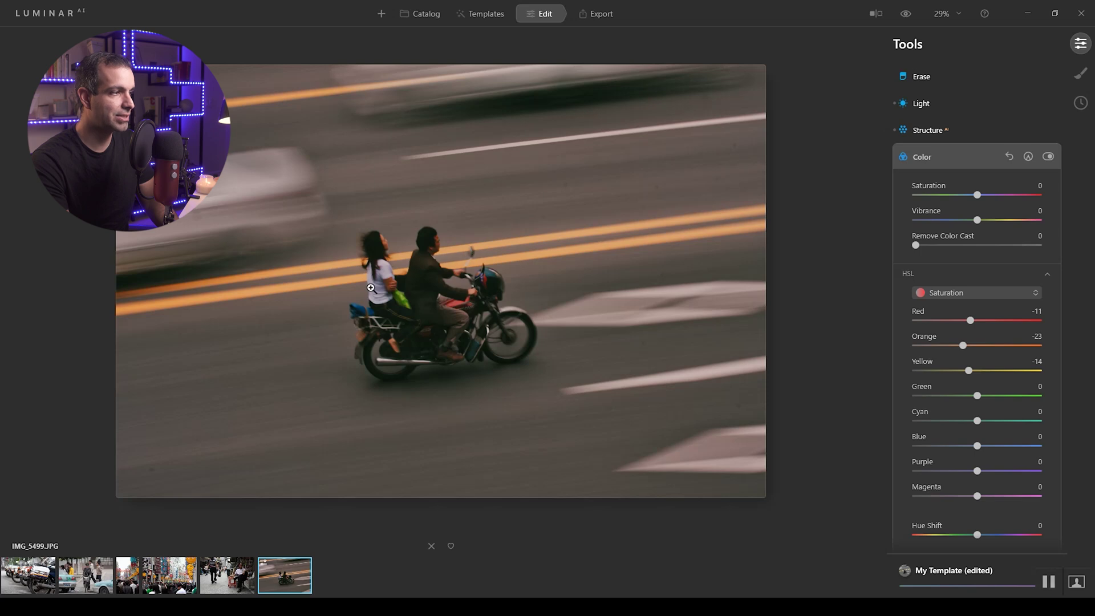
pyautogui.moveTo(946, 396); pyautogui.dragTo(939, 396)
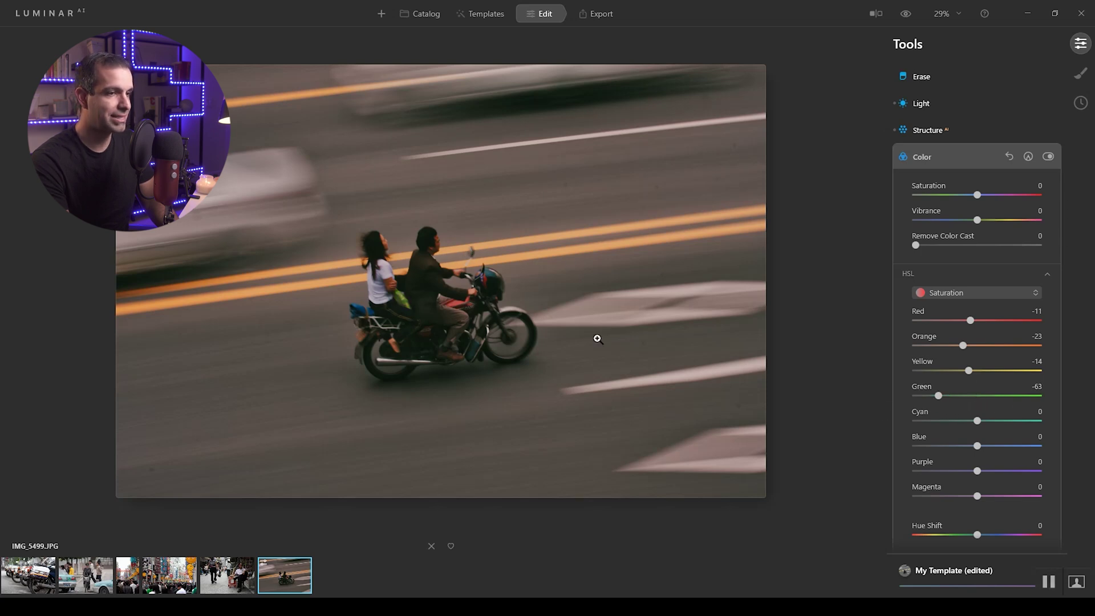
pyautogui.moveTo(939, 395); pyautogui.dragTo(951, 449)
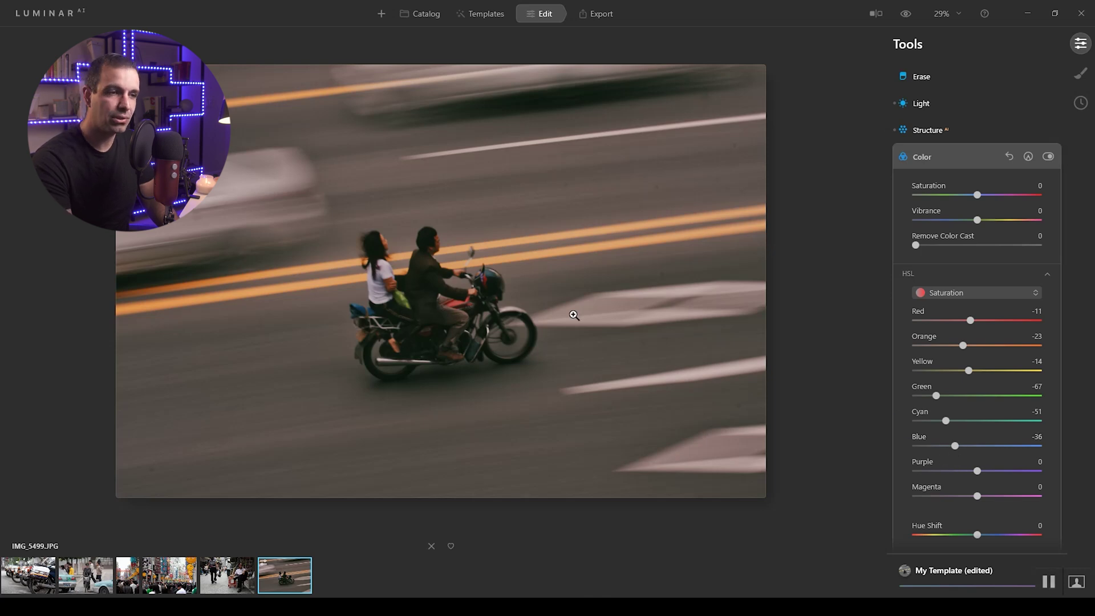
pyautogui.click(952, 478)
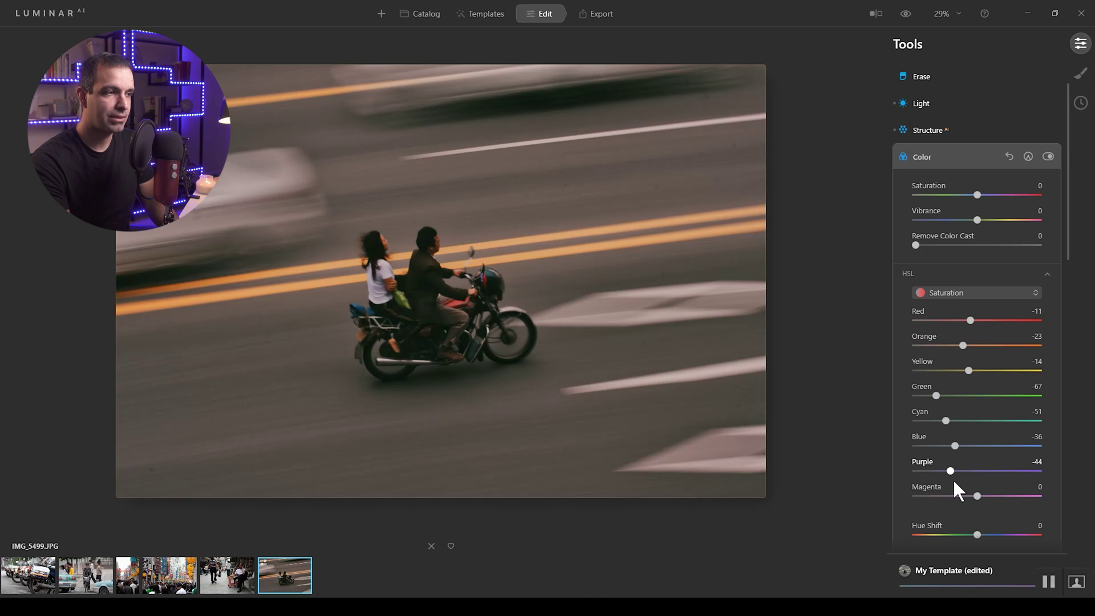
pyautogui.click(958, 496)
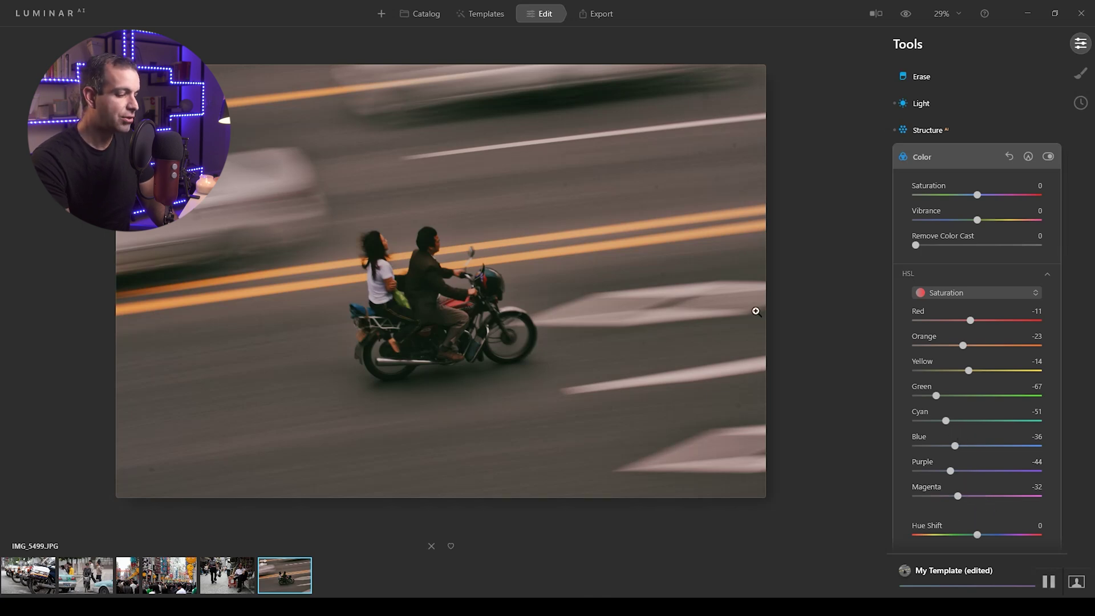
pyautogui.press('\\')
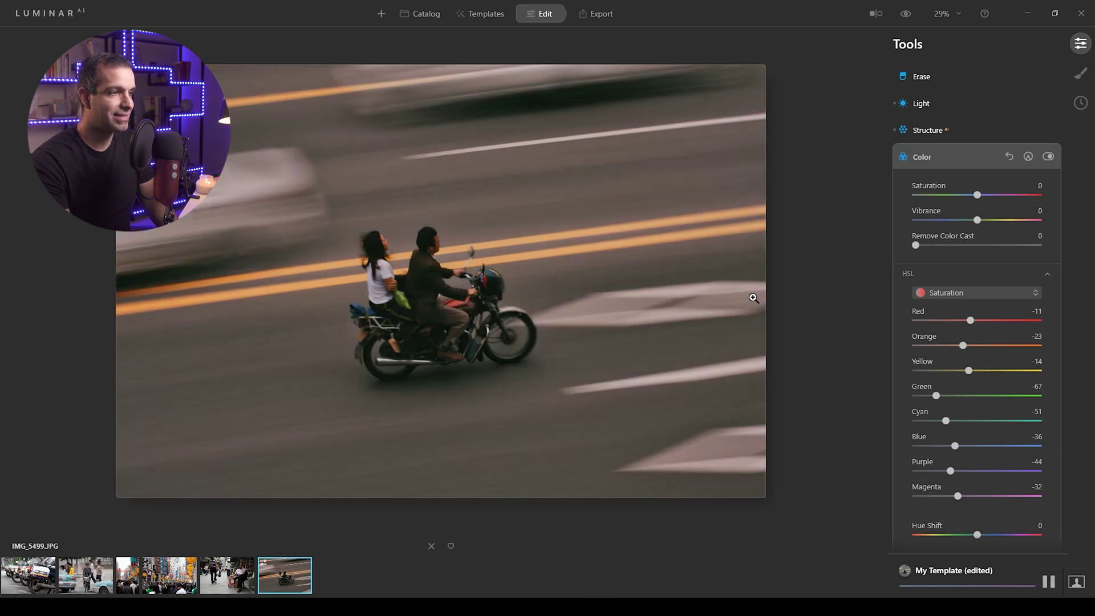
pyautogui.press('\\')
pyautogui.press('\\')
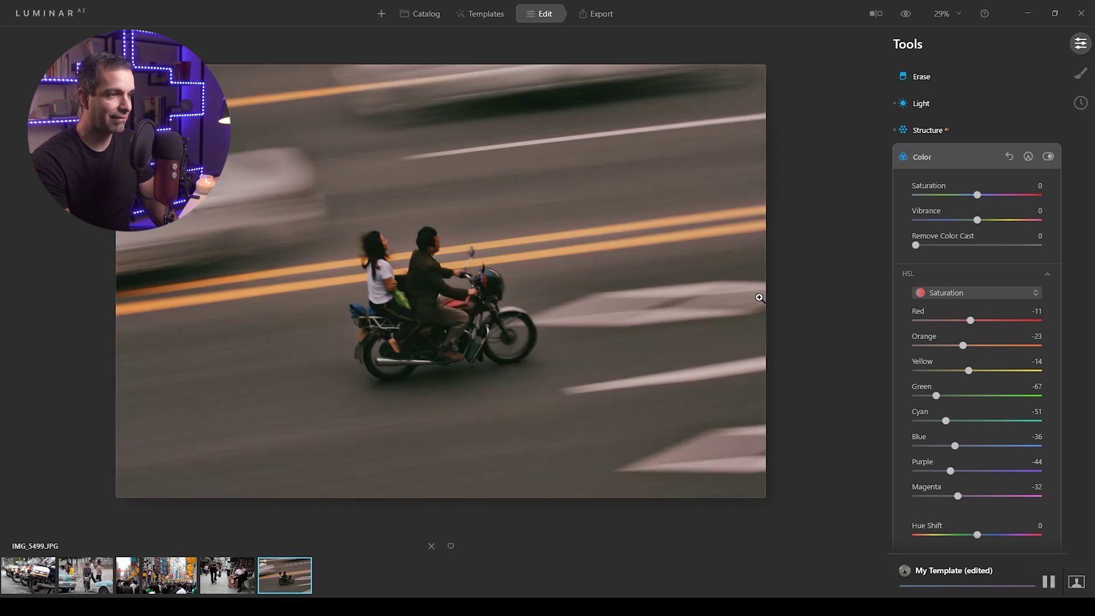
pyautogui.press('\\')
pyautogui.press('\\')
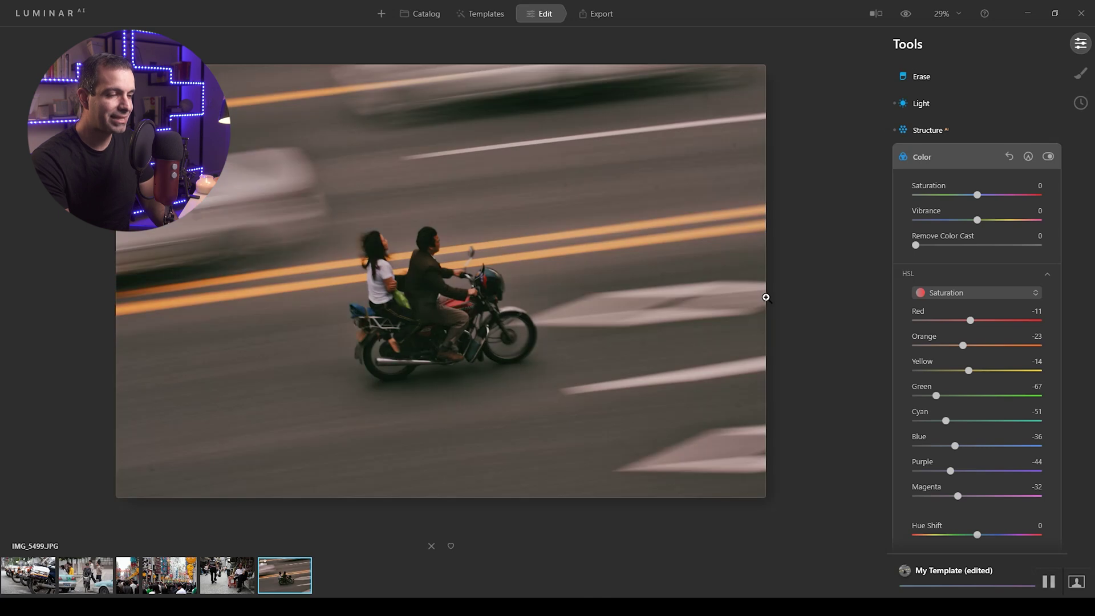
pyautogui.press('\\')
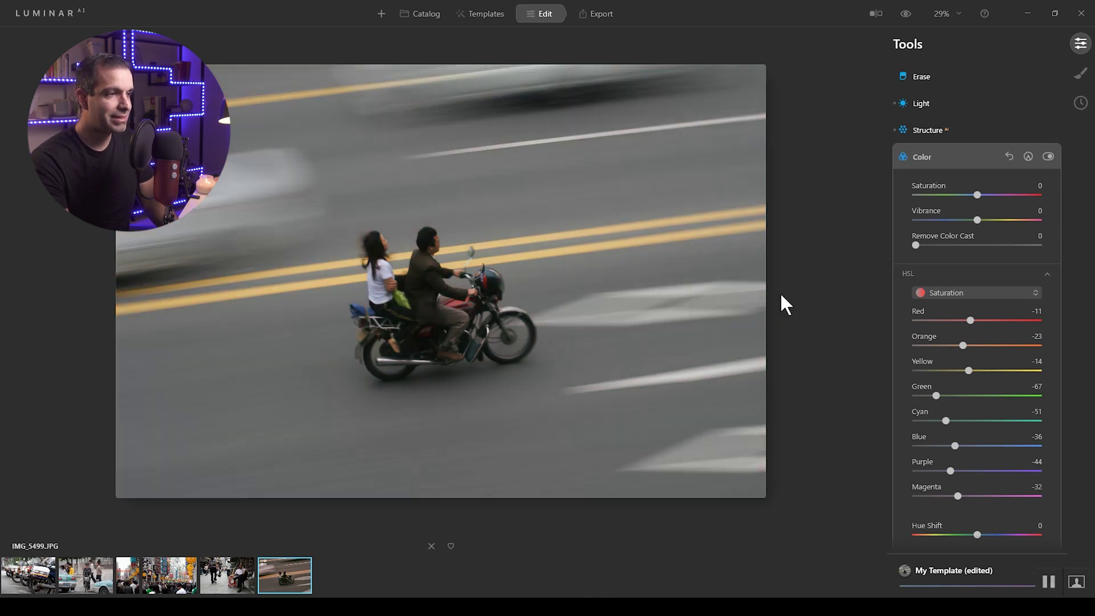
pyautogui.press('\\')
pyautogui.press('\\')
pyautogui.press('\\')
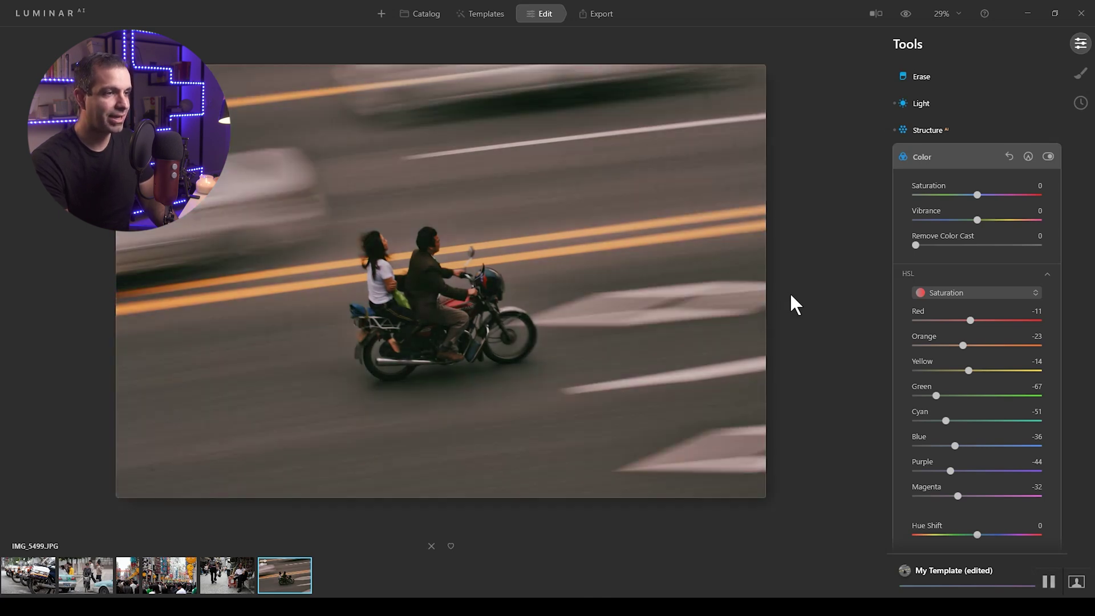
pyautogui.press('\\')
pyautogui.press('\\')
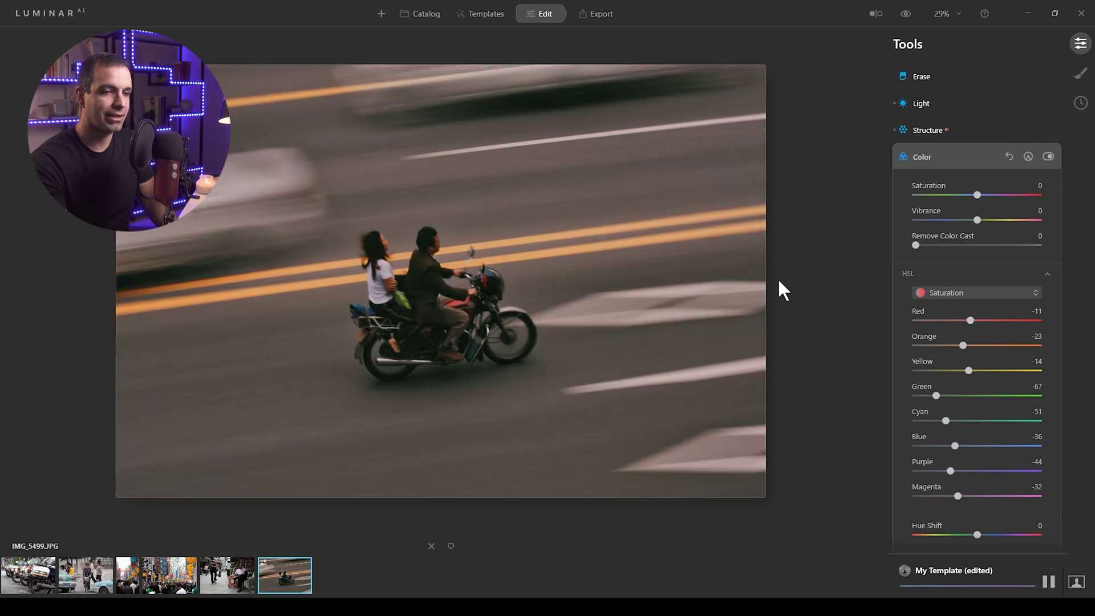
pyautogui.press('\\')
pyautogui.press('\\')
# Set the Details tool to Small 1, Medium 11, Large 15 and Sharpen 20
pyautogui.scroll(-3, 1008, 322)
pyautogui.scroll(-6, 1010, 335)
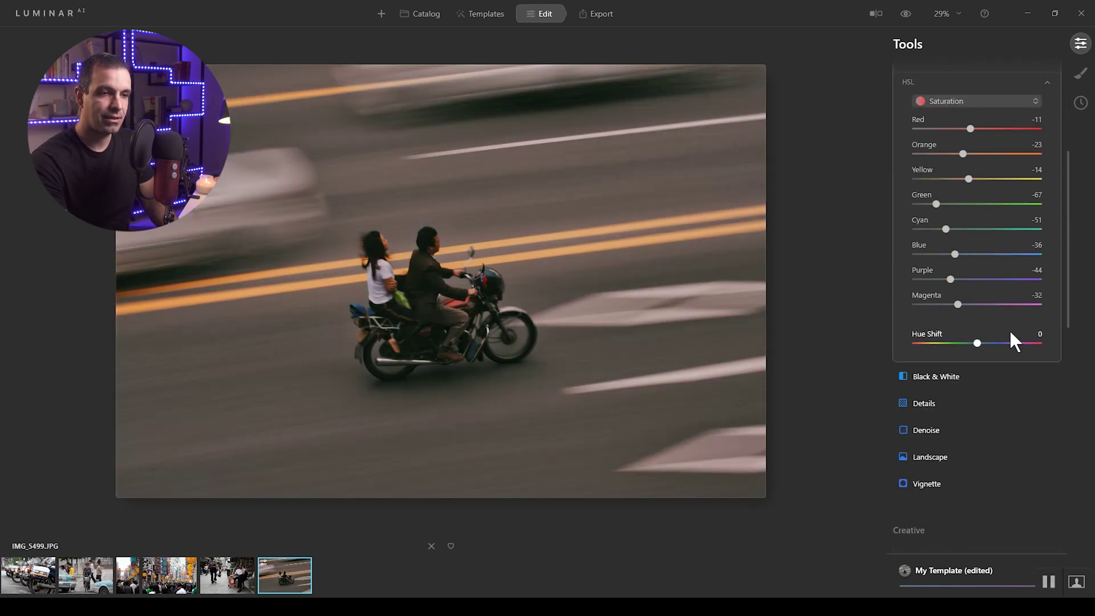
pyautogui.click(928, 349)
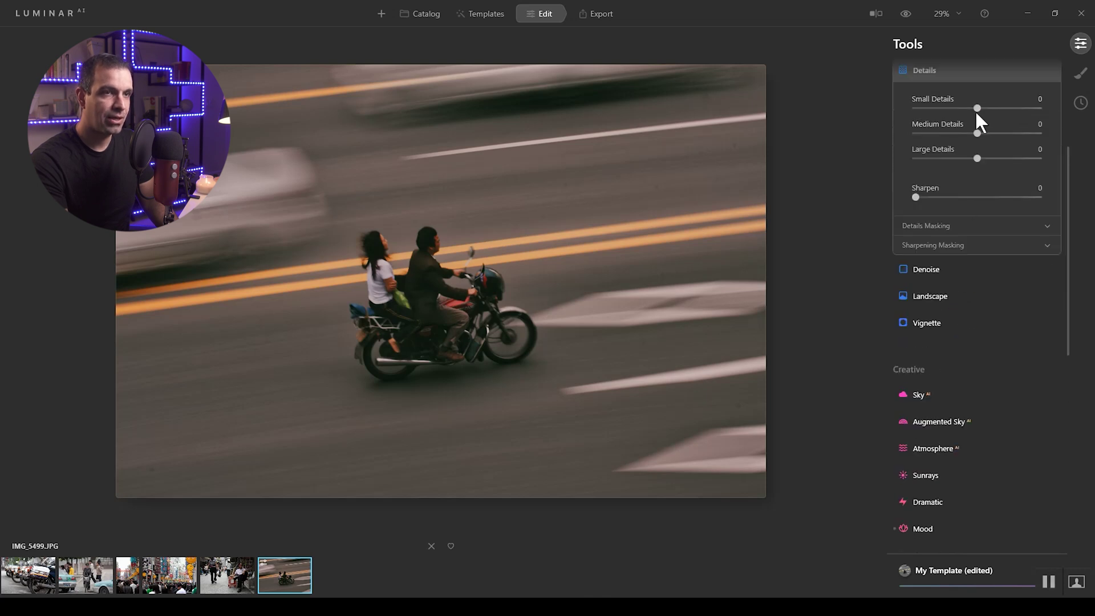
pyautogui.click(982, 108)
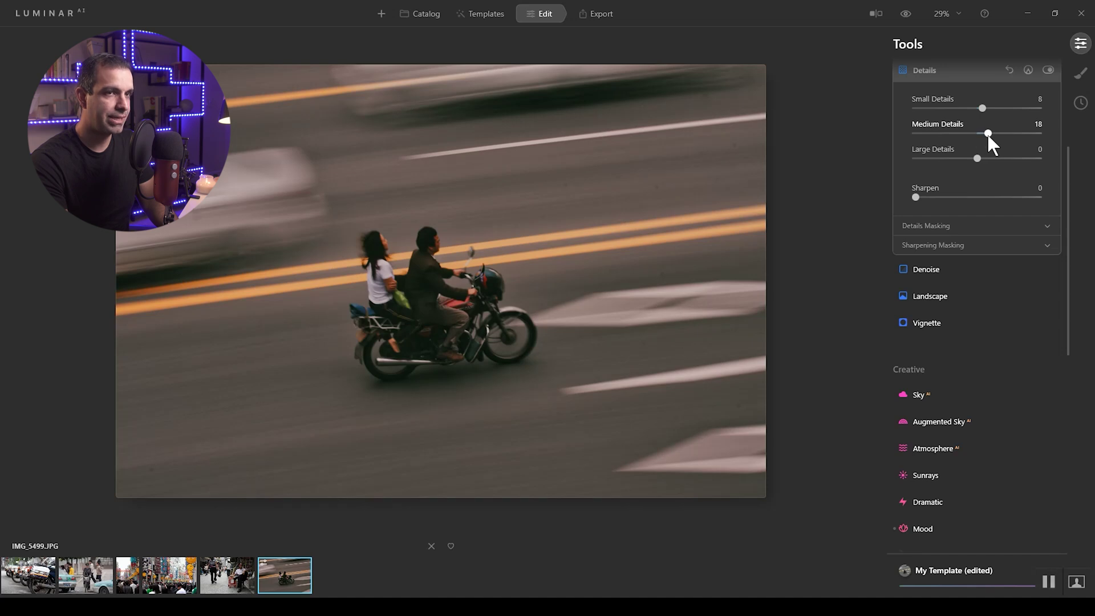
pyautogui.moveTo(987, 134); pyautogui.dragTo(996, 160)
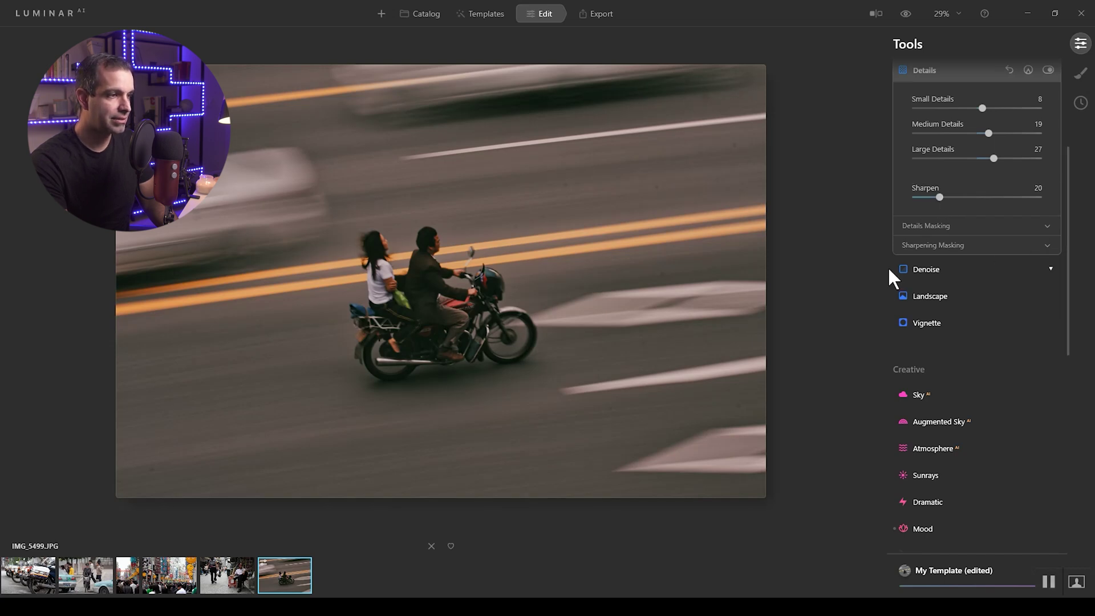
pyautogui.moveTo(988, 134); pyautogui.dragTo(977, 108)
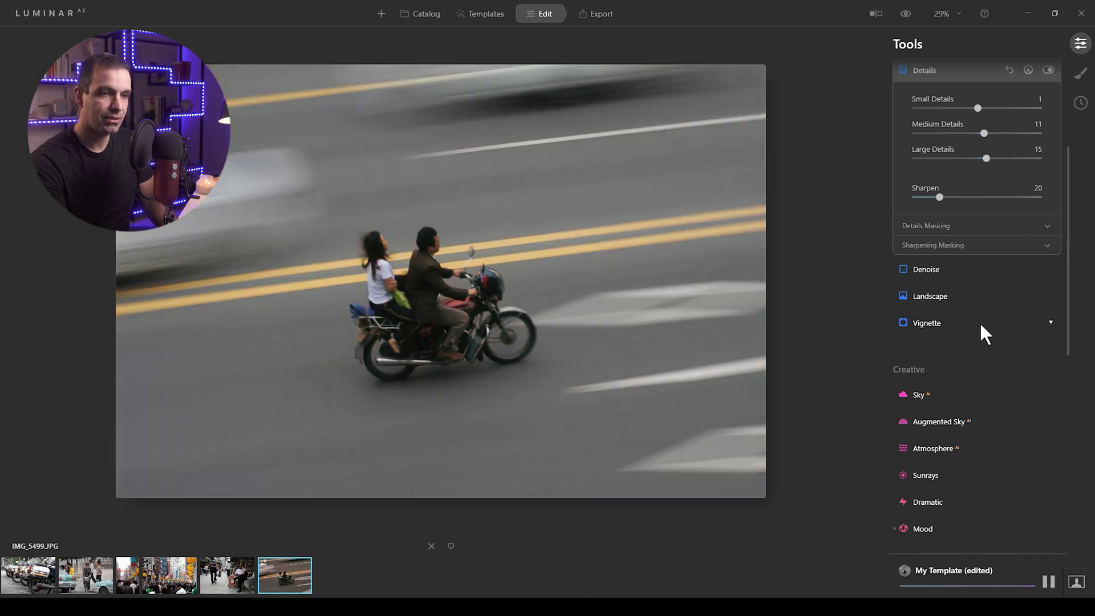
pyautogui.scroll(-2, 980, 321)
pyautogui.scroll(-2, 965, 278)
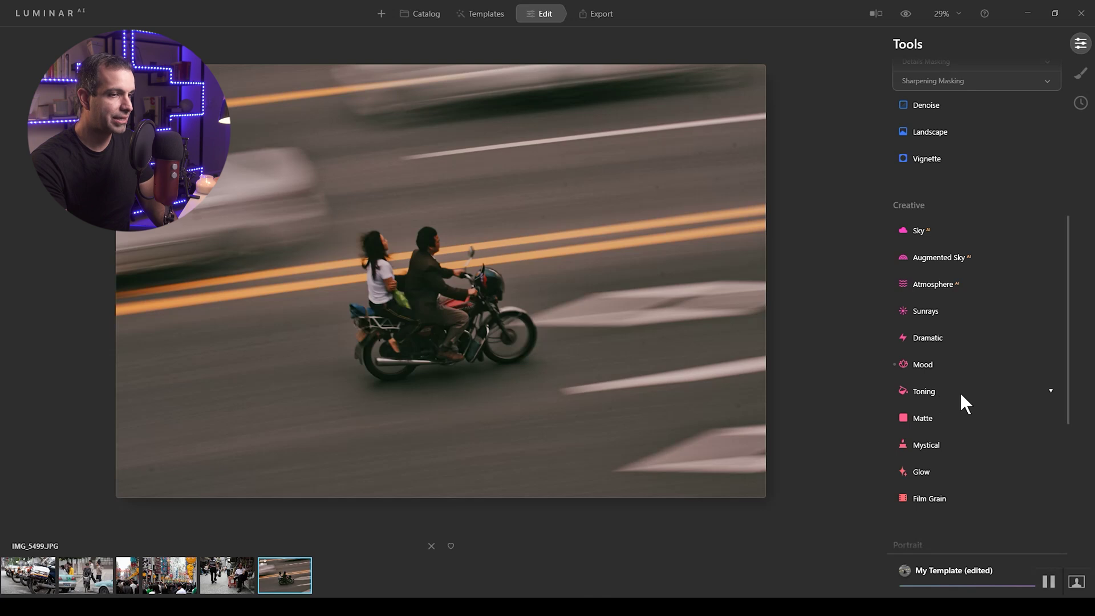
pyautogui.scroll(-4, 959, 390)
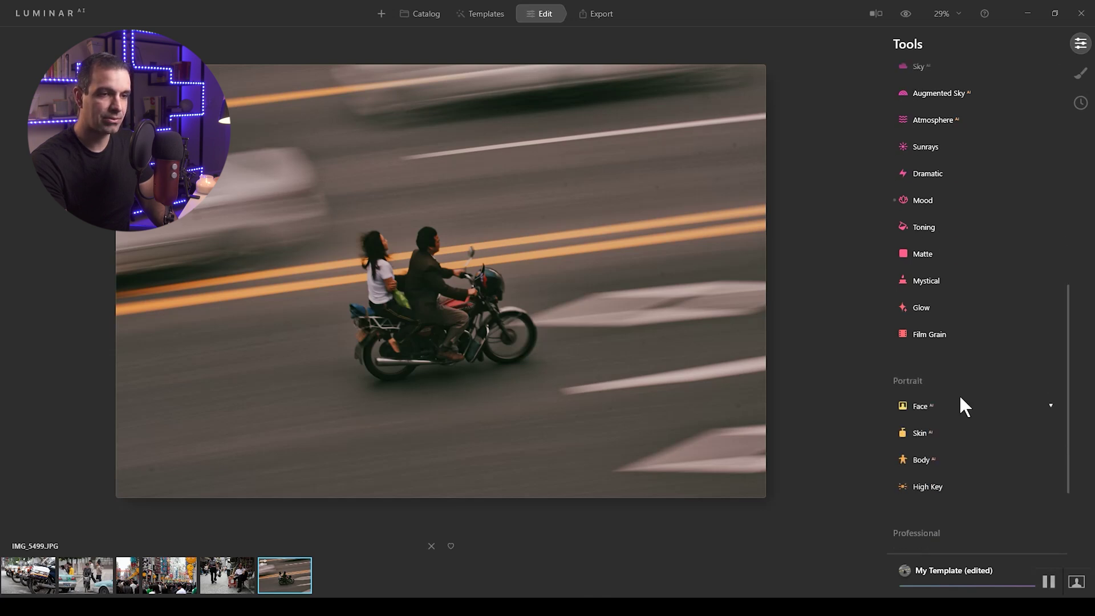
pyautogui.scroll(2, 960, 394)
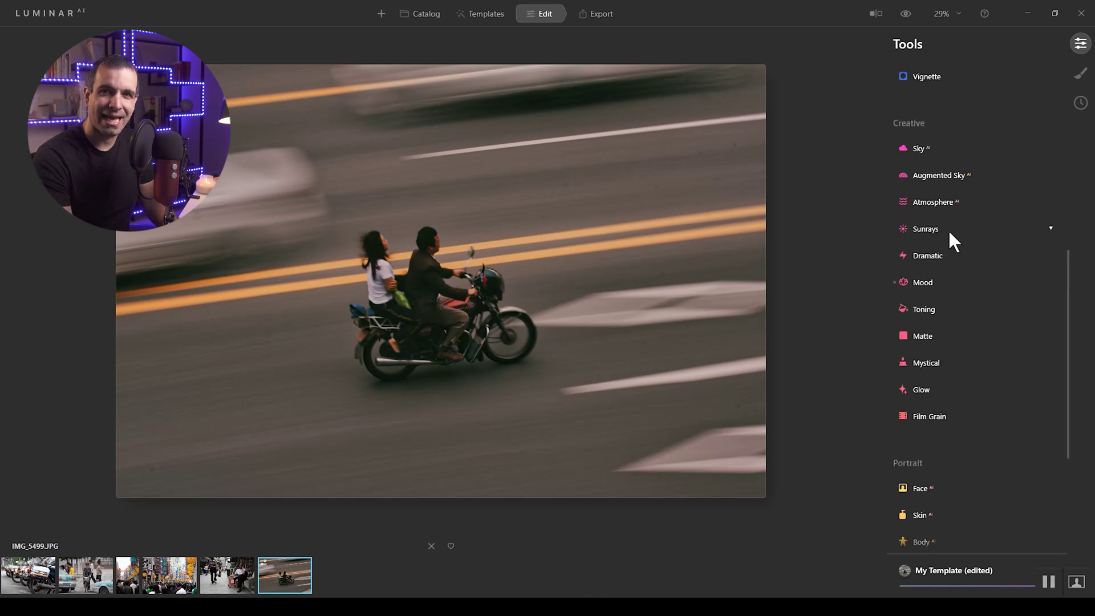
pyautogui.click(949, 308)
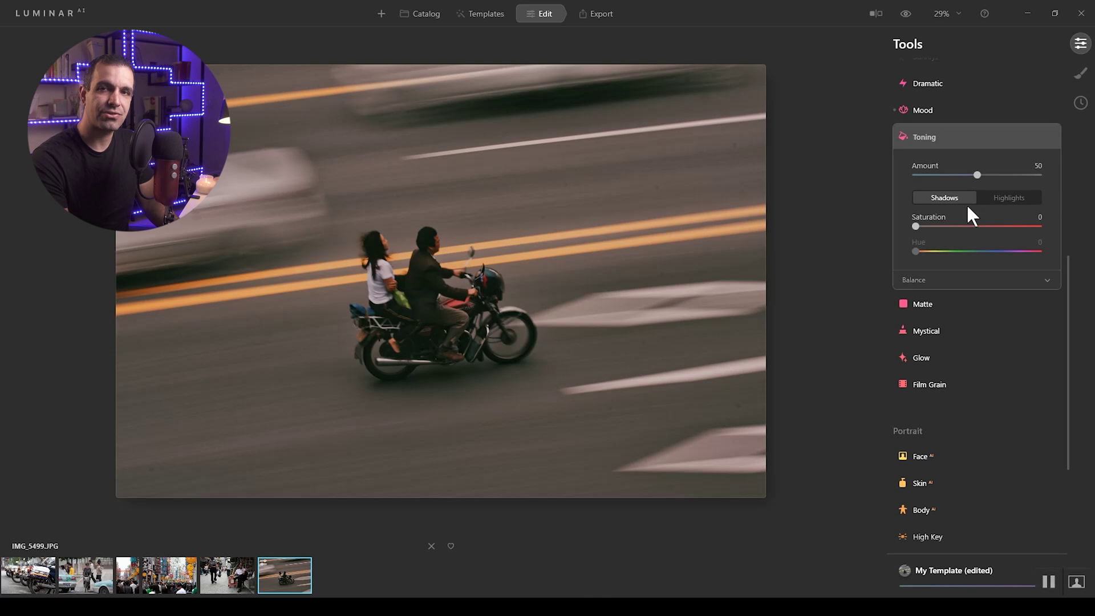
pyautogui.click(949, 108)
pyautogui.scroll(10, 969, 251)
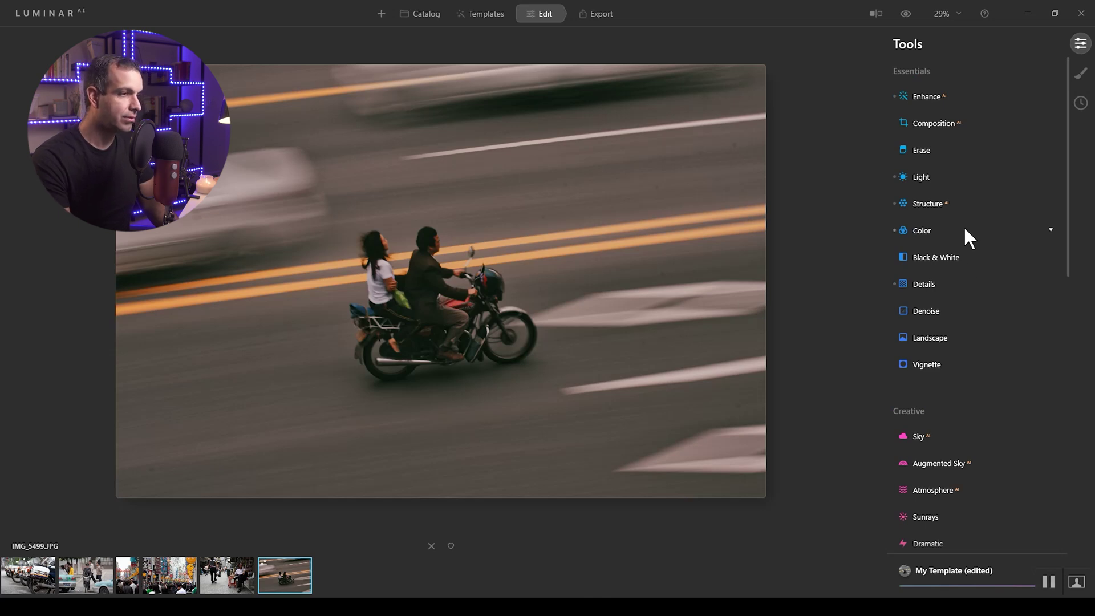
pyautogui.press('\\')
pyautogui.press('\\')
pyautogui.press('\\')
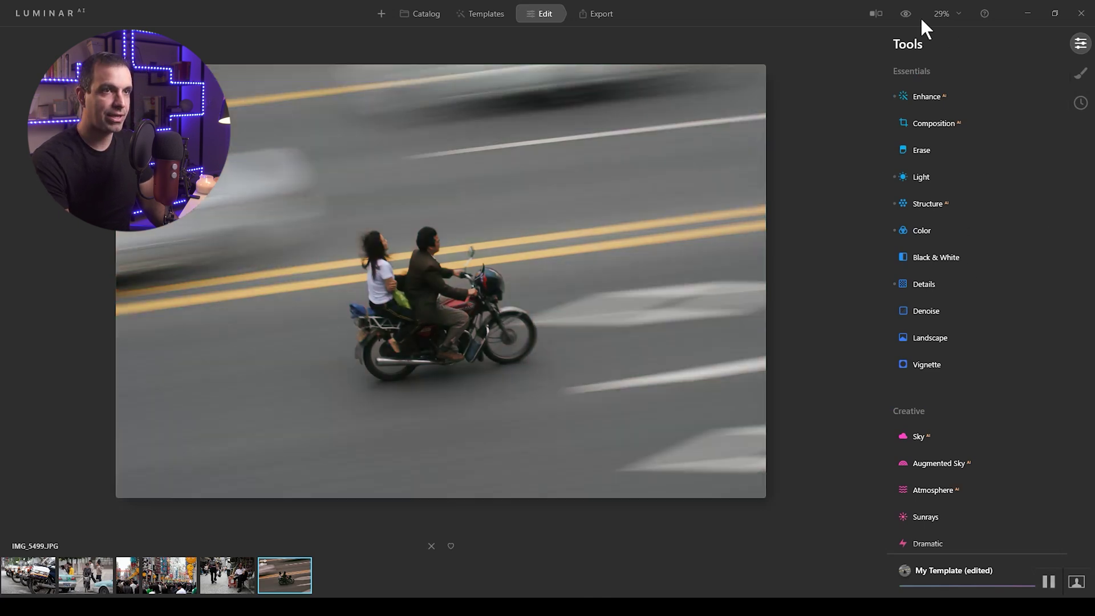
pyautogui.press('\\')
pyautogui.click(877, 15)
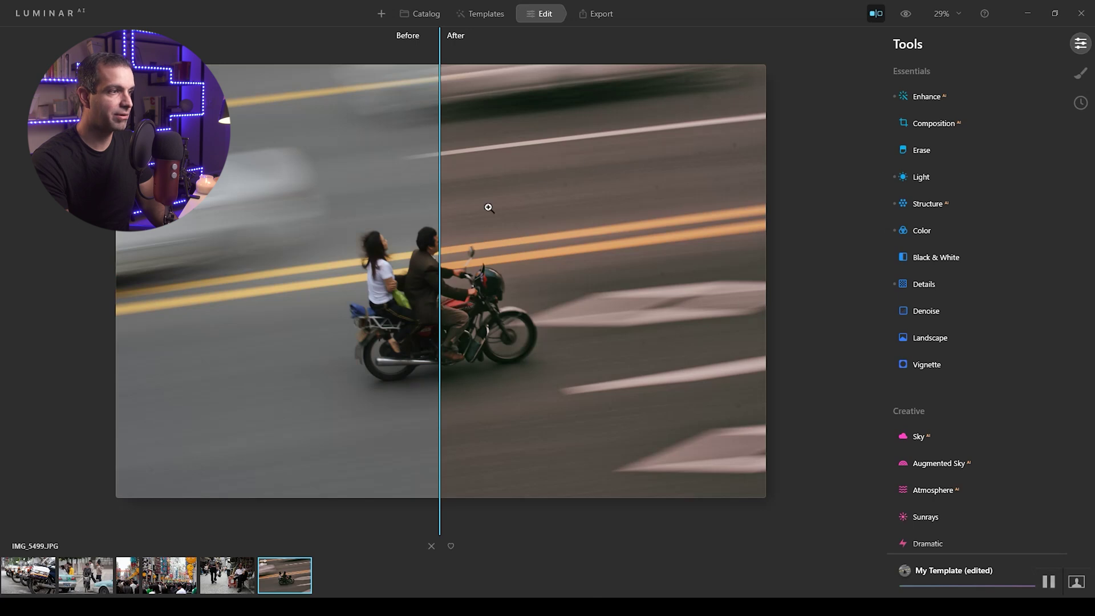
pyautogui.moveTo(444, 207); pyautogui.dragTo(649, 242)
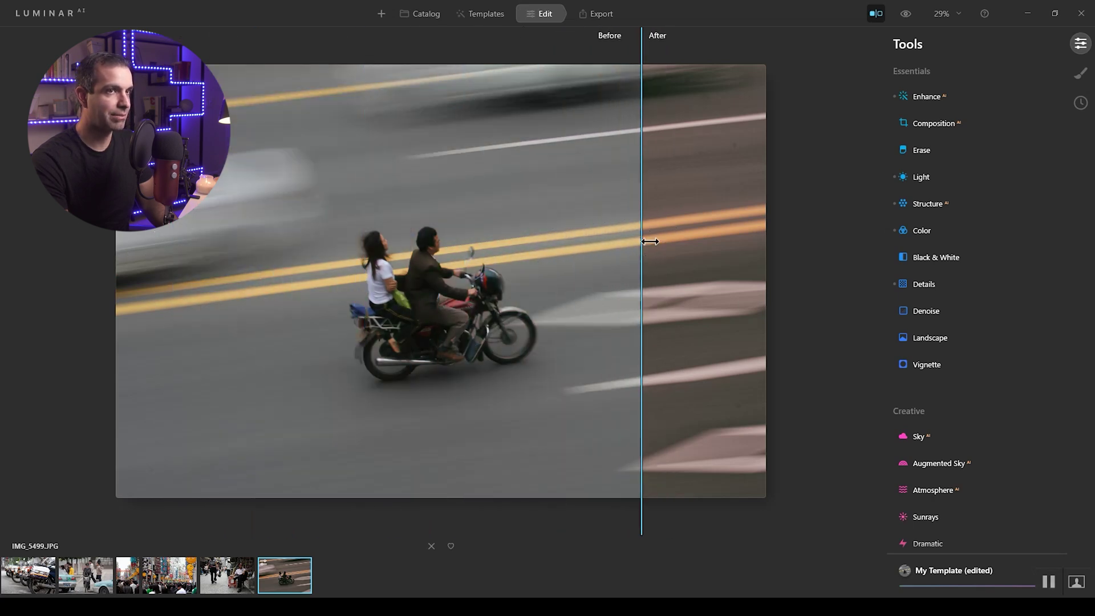
pyautogui.click(876, 15)
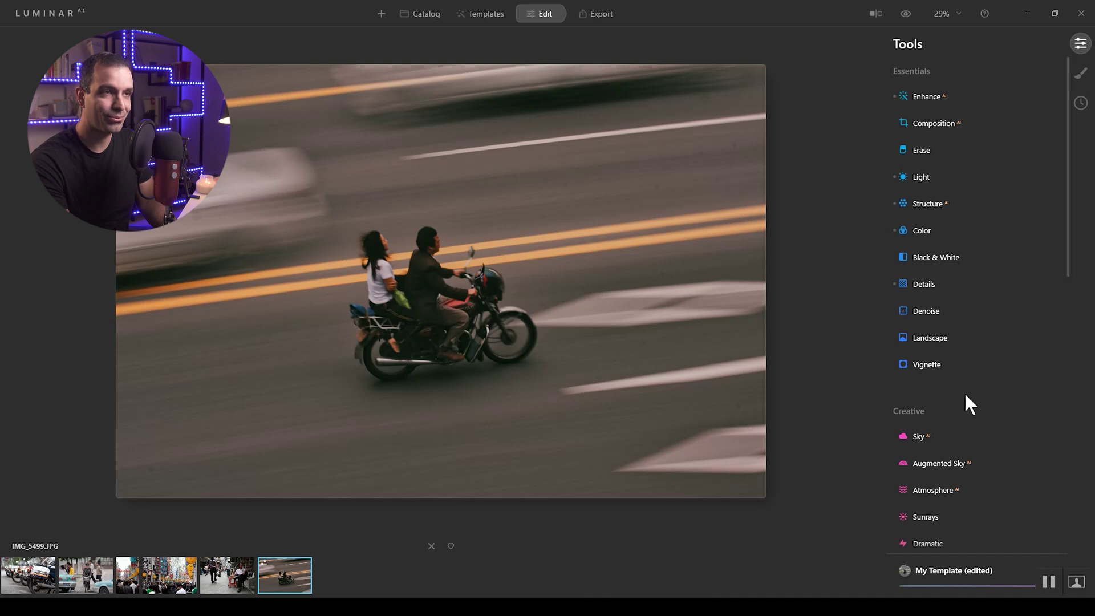
# Reset the applied template's adjustments to discard the unsaved changes
pyautogui.doubleClick(800, 12)
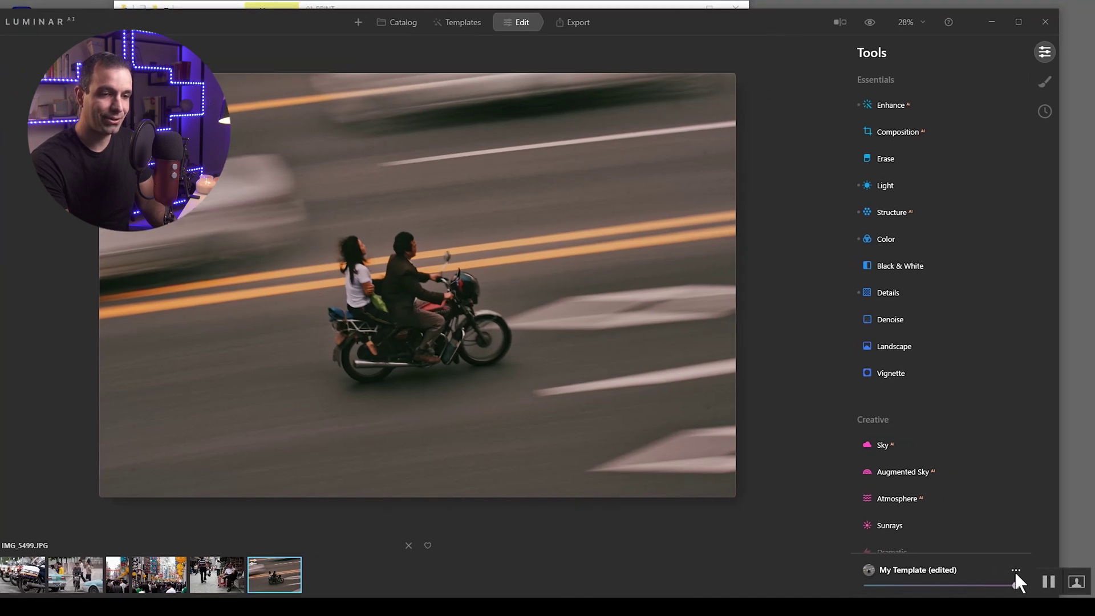
pyautogui.click(1015, 569)
pyautogui.click(1015, 563)
pyautogui.click(1015, 563)
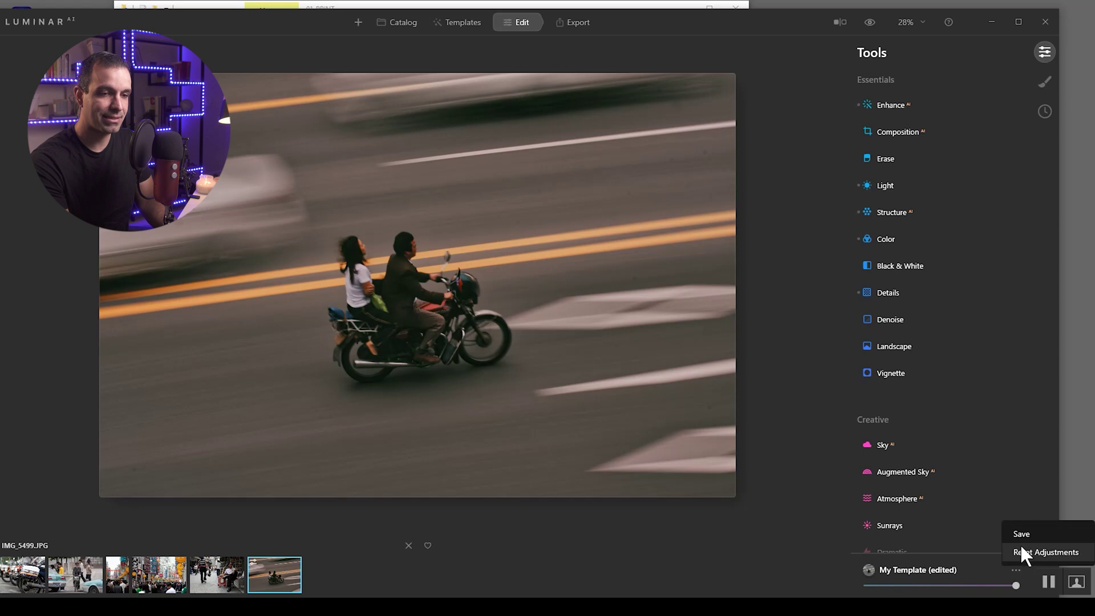
pyautogui.click(1022, 552)
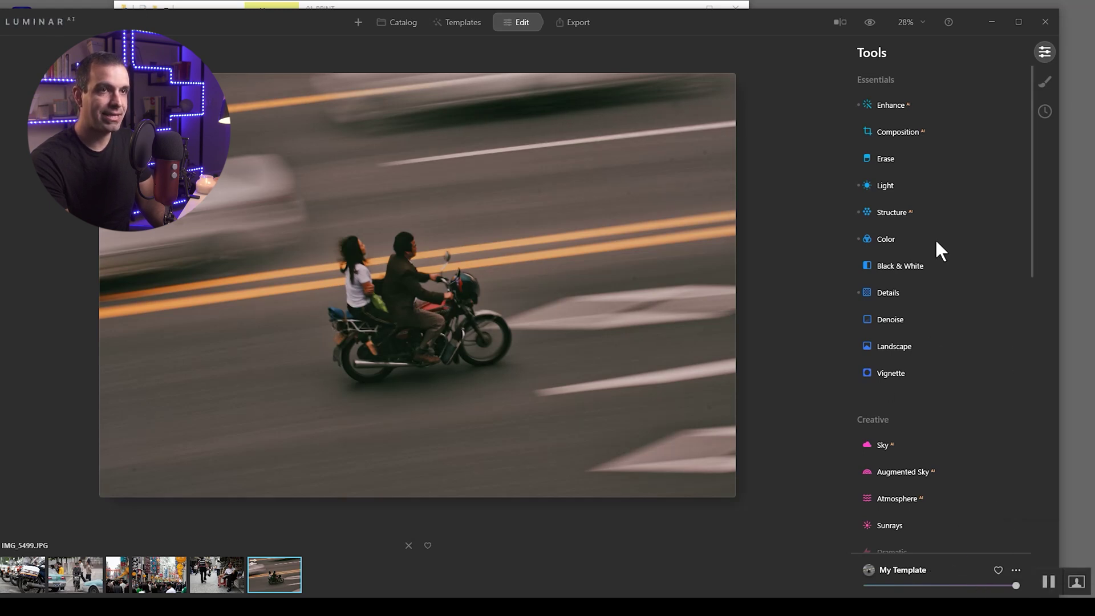
# Rename the first saved template under My Templates to 'Cinematic Street Portrait'
pyautogui.click(450, 32)
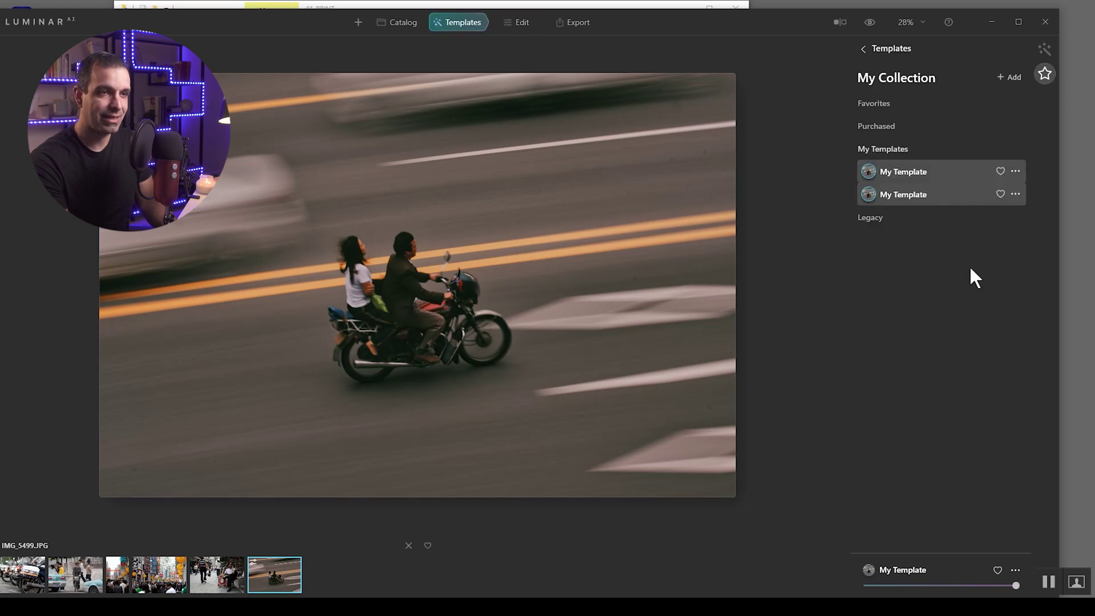
pyautogui.click(1015, 171)
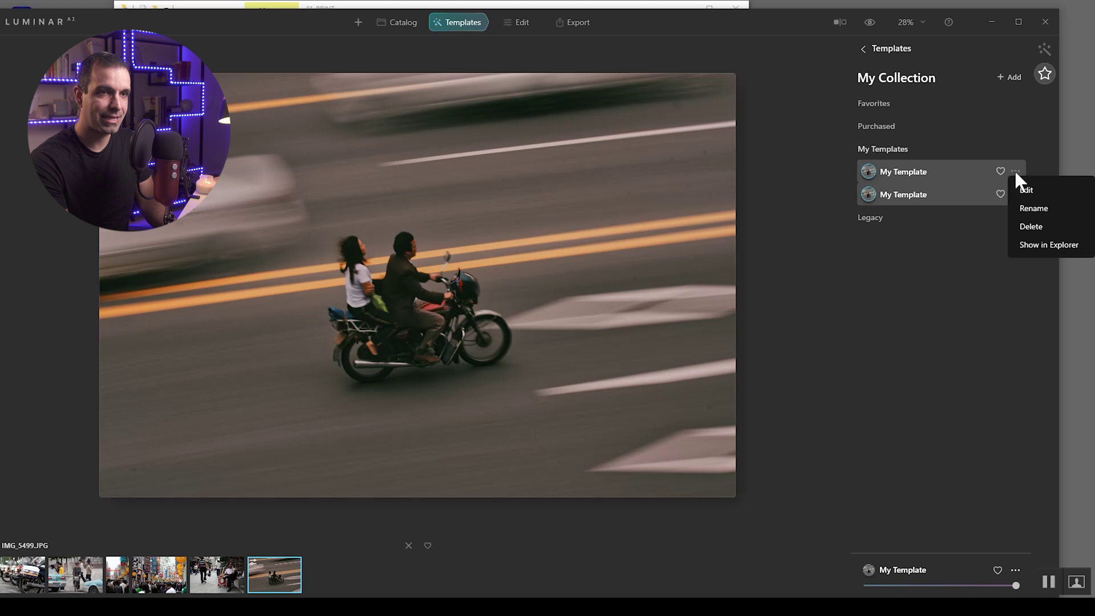
pyautogui.click(1025, 204)
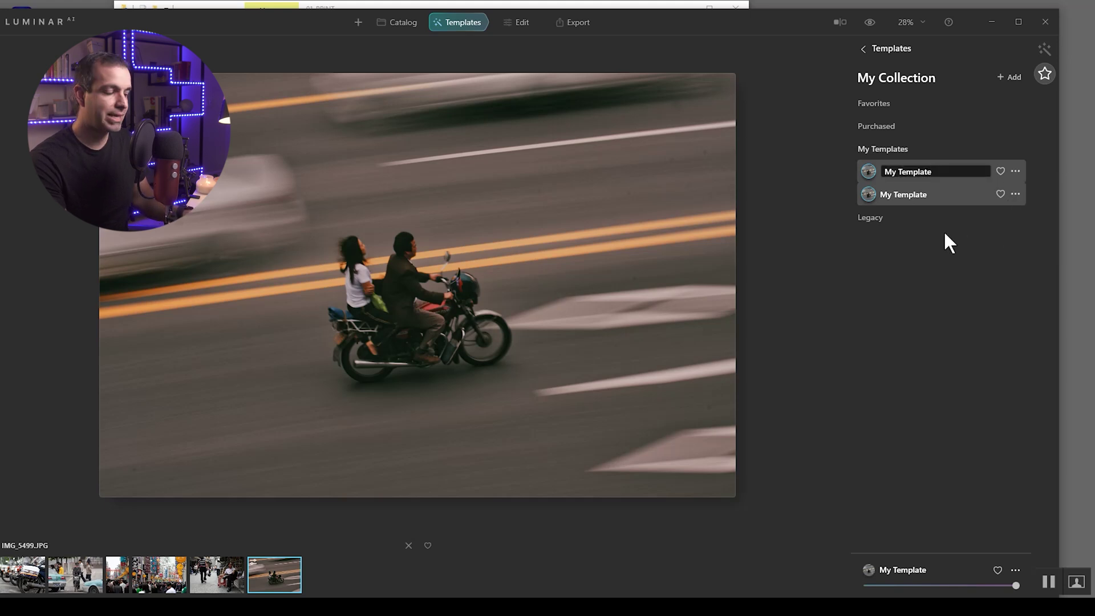
pyautogui.write('Street')
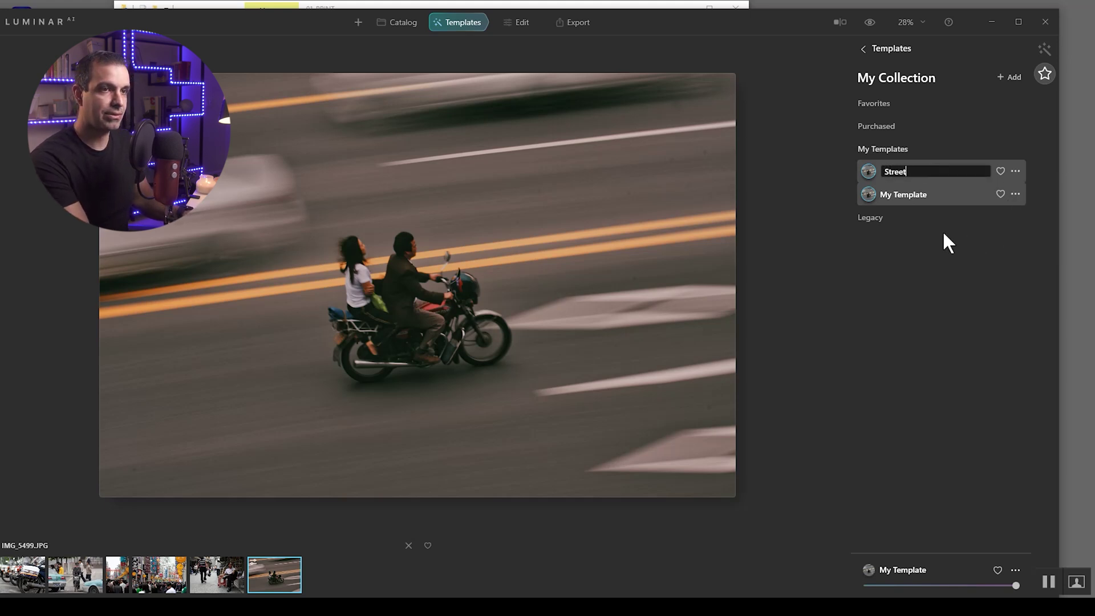
pyautogui.write(' Portrait')
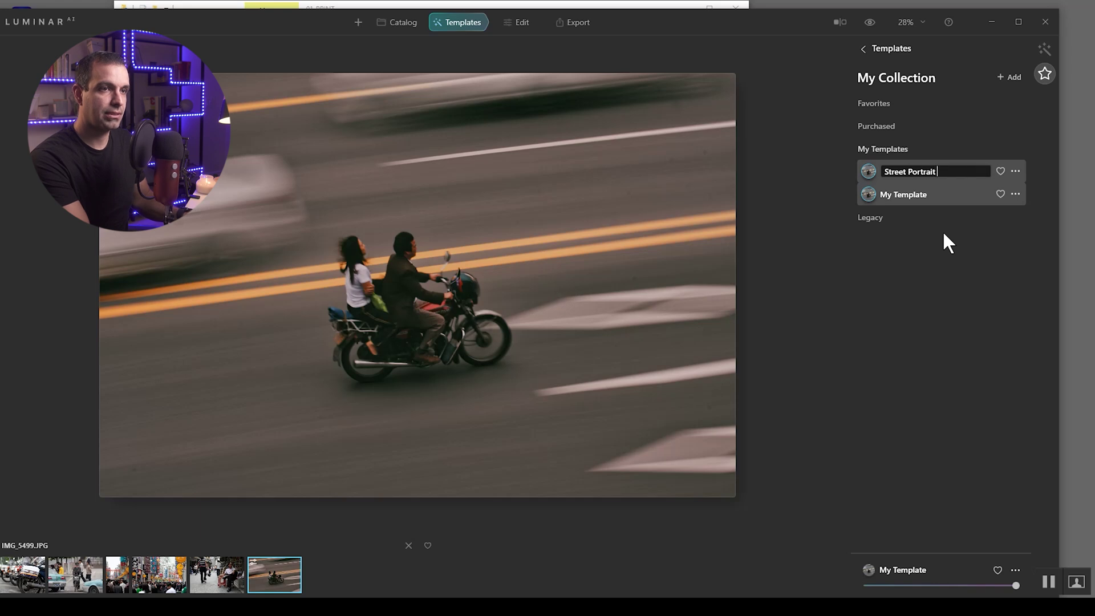
pyautogui.press('BackSpace')
pyautogui.press('BackSpace')
pyautogui.press('BackSpace')
pyautogui.press('BackSpace')
pyautogui.press('BackSpace')
pyautogui.press('BackSpace')
pyautogui.press('BackSpace')
pyautogui.press('BackSpace')
pyautogui.press('BackSpace')
pyautogui.press('BackSpace')
pyautogui.press('BackSpace')
pyautogui.press('BackSpace')
pyautogui.press('BackSpace')
pyautogui.press('BackSpace')
pyautogui.press('BackSpace')
pyautogui.write('Cin')
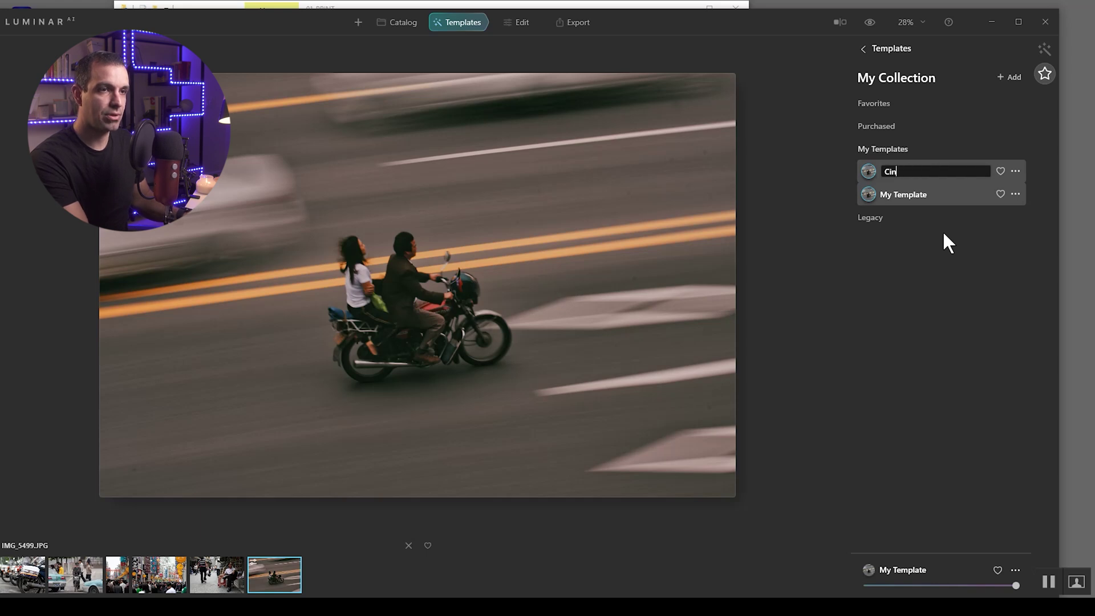
pyautogui.write('ematic Street Portrait')
pyautogui.press('Return')
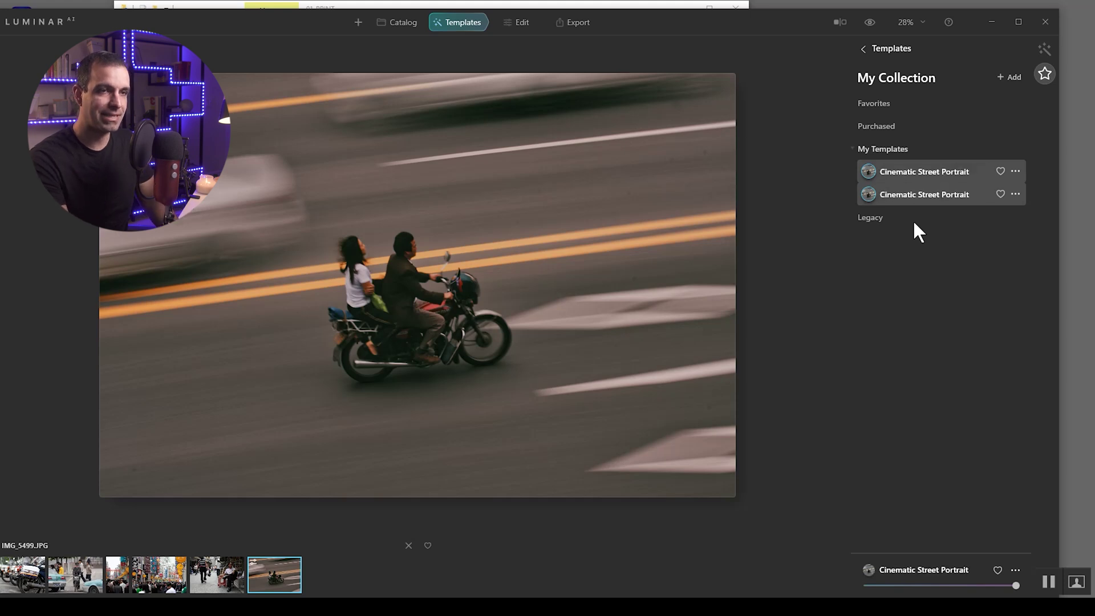
pyautogui.click(1019, 22)
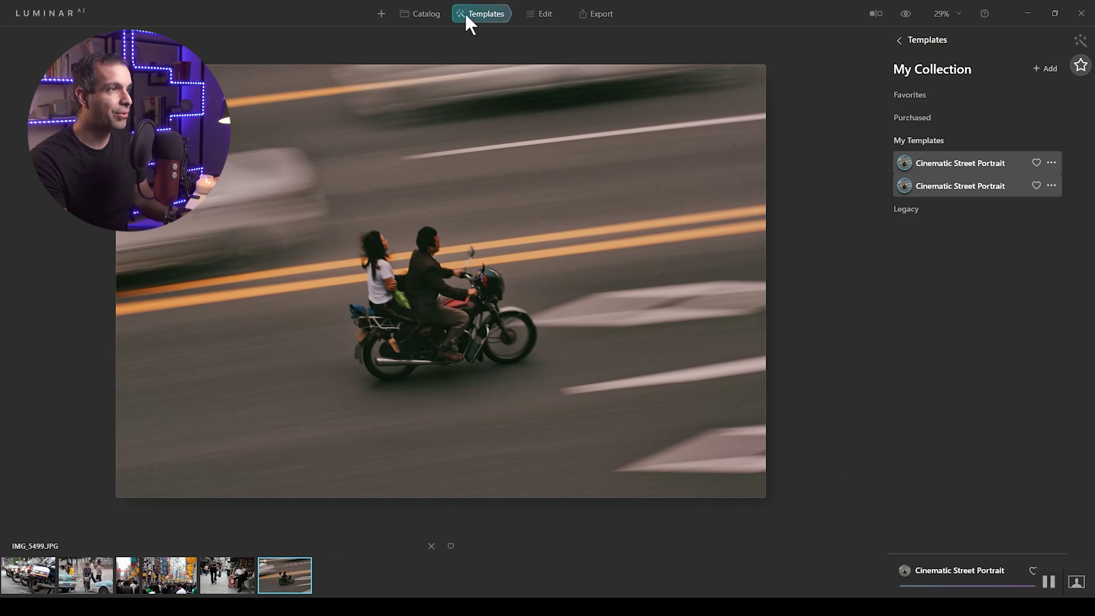
# Apply the Cinematic Street Portrait template to the street vendor photo IMG_7753
pyautogui.click(424, 13)
pyautogui.click(588, 132)
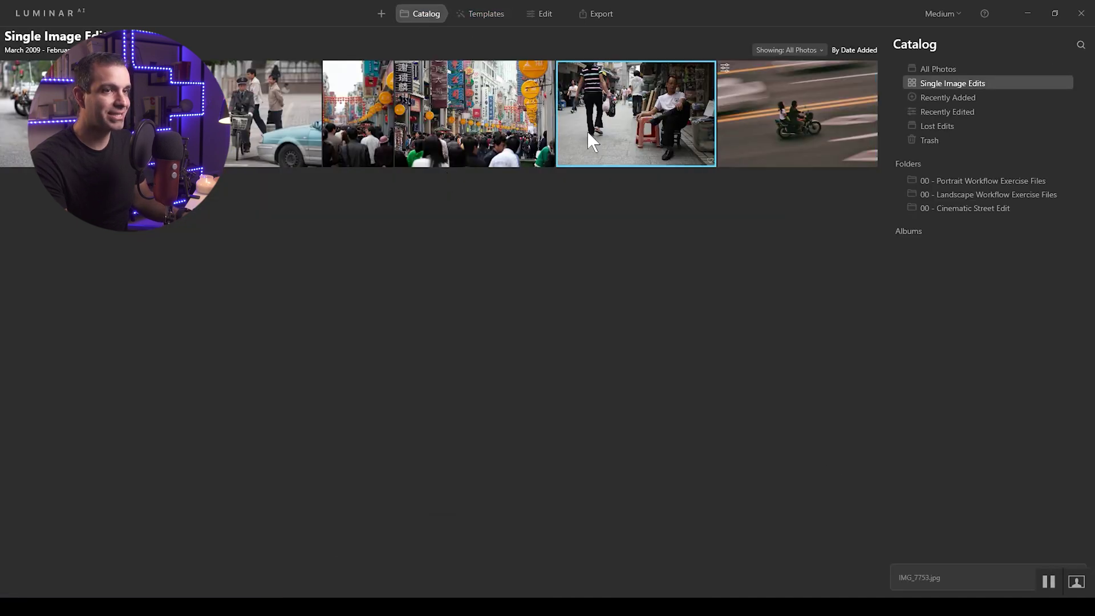
pyautogui.click(486, 17)
pyautogui.click(977, 160)
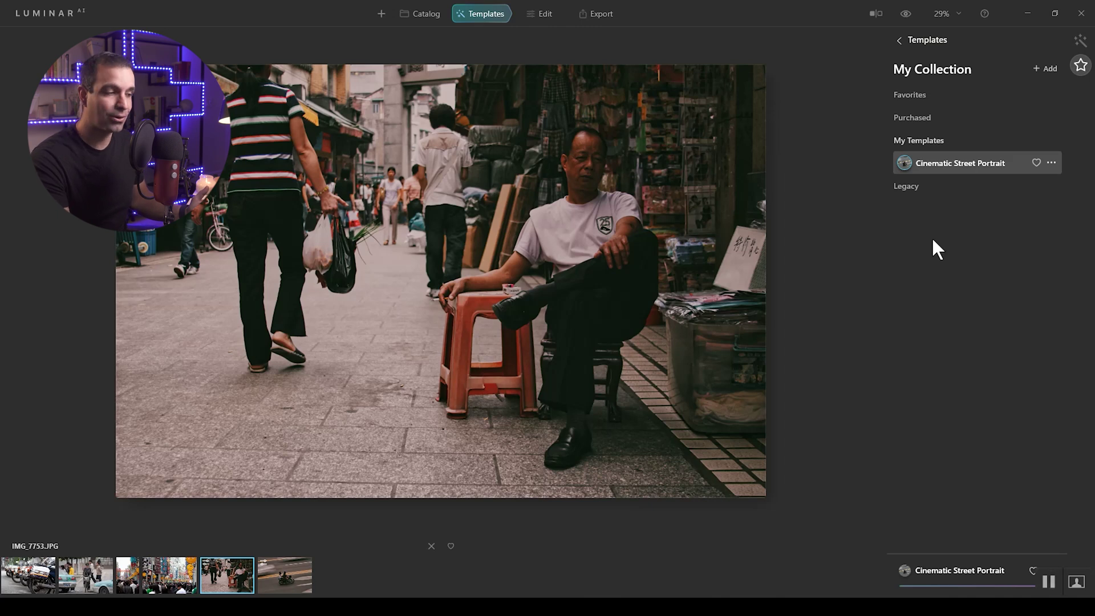
# Apply the template to the crowded street signs photo, the previous photo and the taxi scene
pyautogui.click(171, 573)
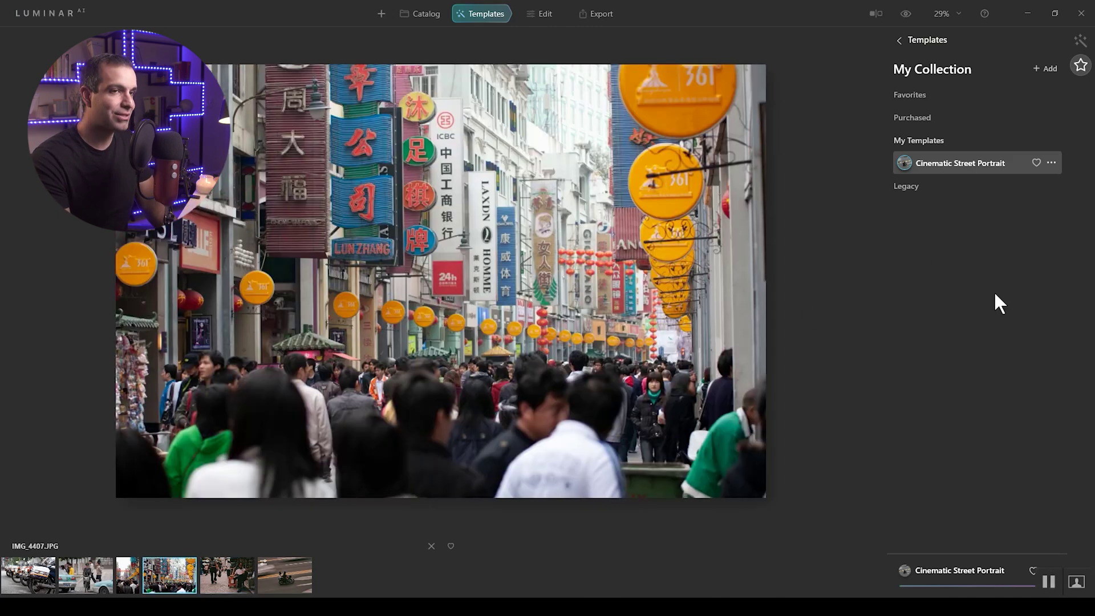
pyautogui.click(994, 165)
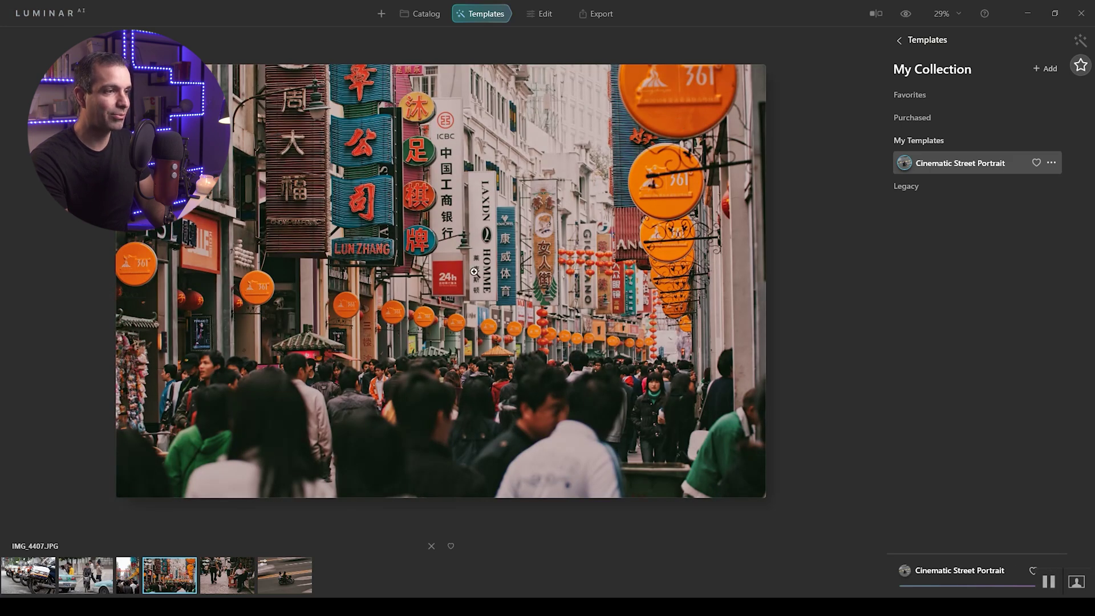
pyautogui.press('Left')
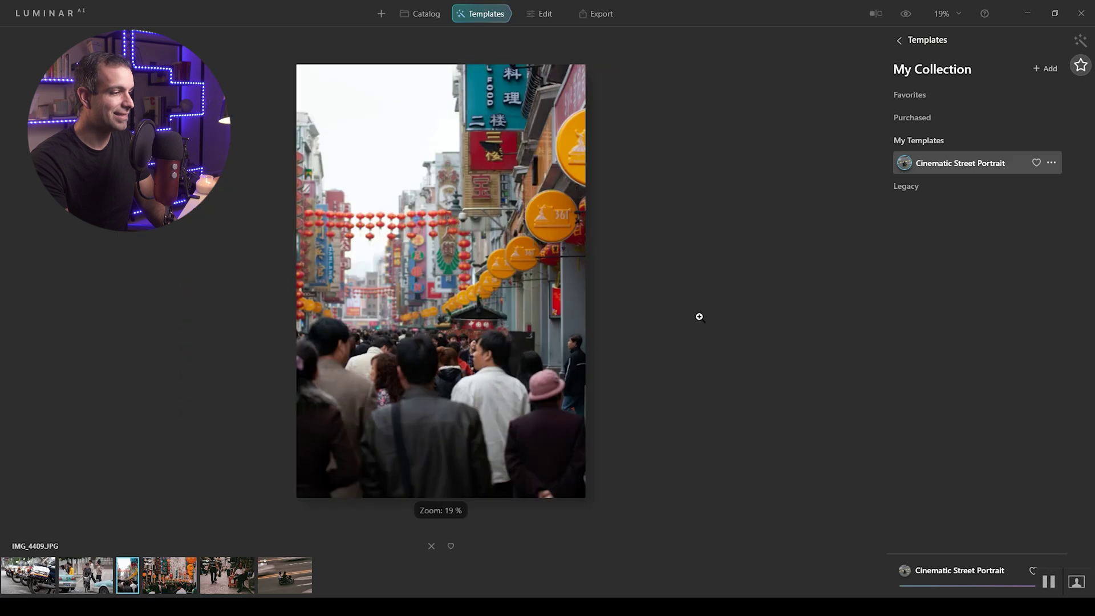
pyautogui.click(964, 160)
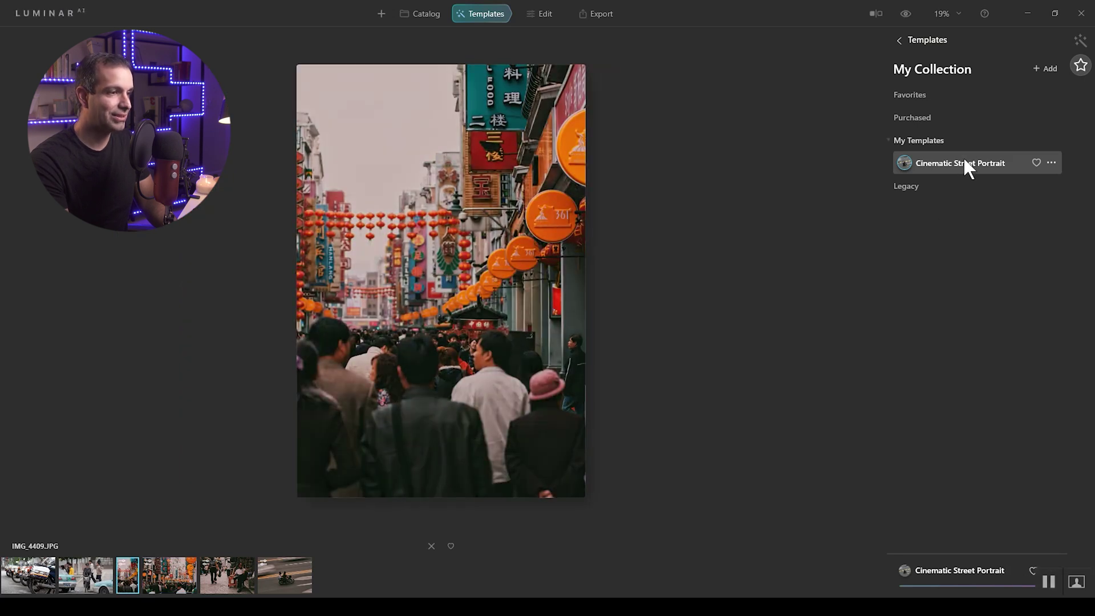
pyautogui.press('Left')
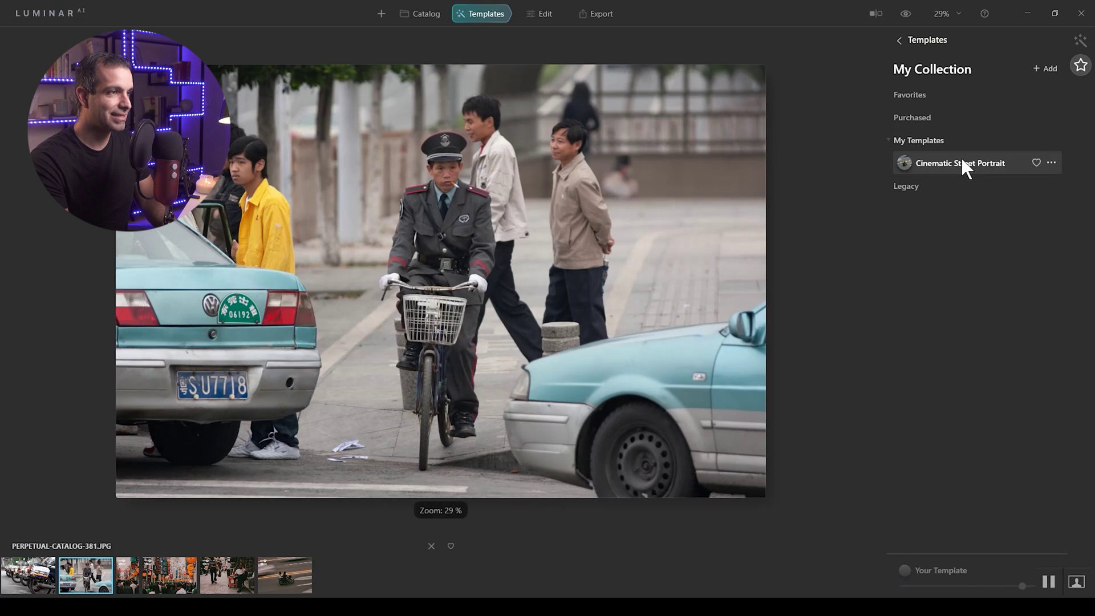
pyautogui.click(962, 161)
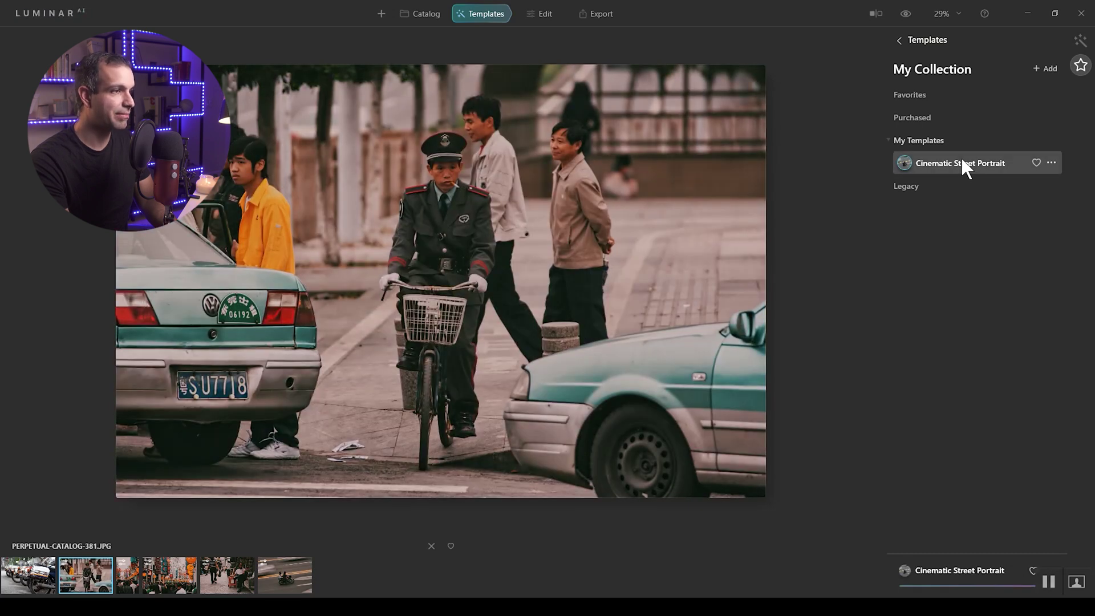
# Move through the filmstrip to the parked motorcycles photo
pyautogui.press('Left')
pyautogui.press('Right')
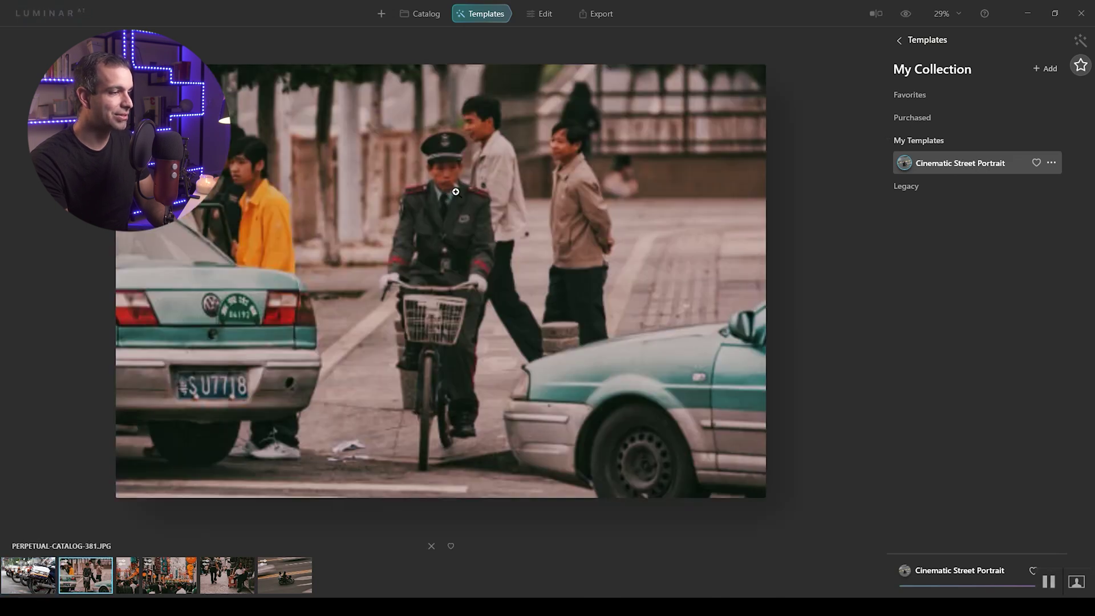
pyautogui.click(170, 574)
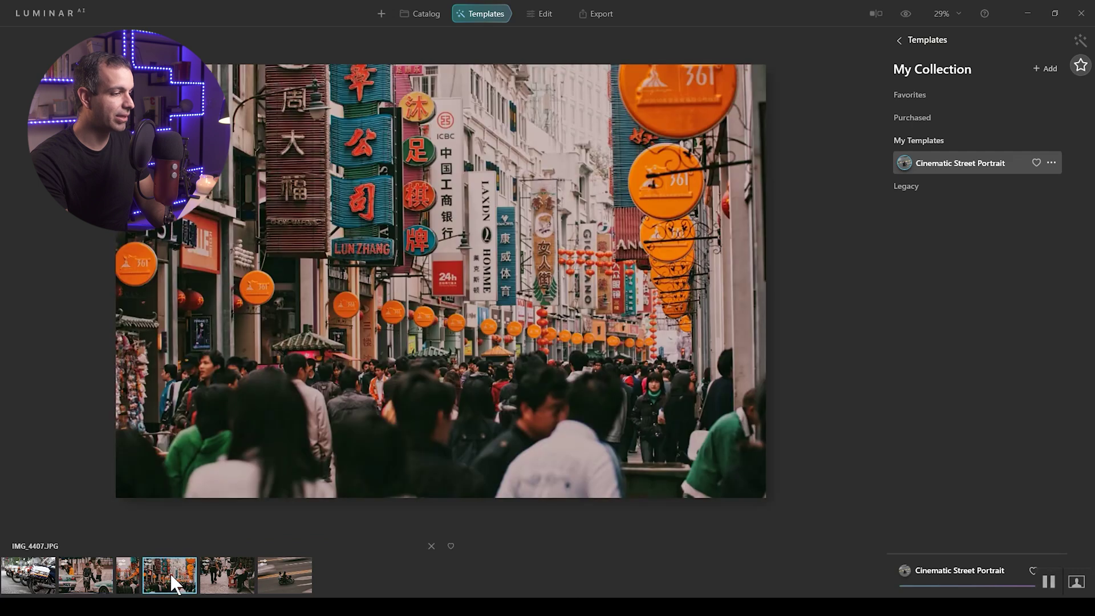
pyautogui.click(94, 586)
pyautogui.click(36, 573)
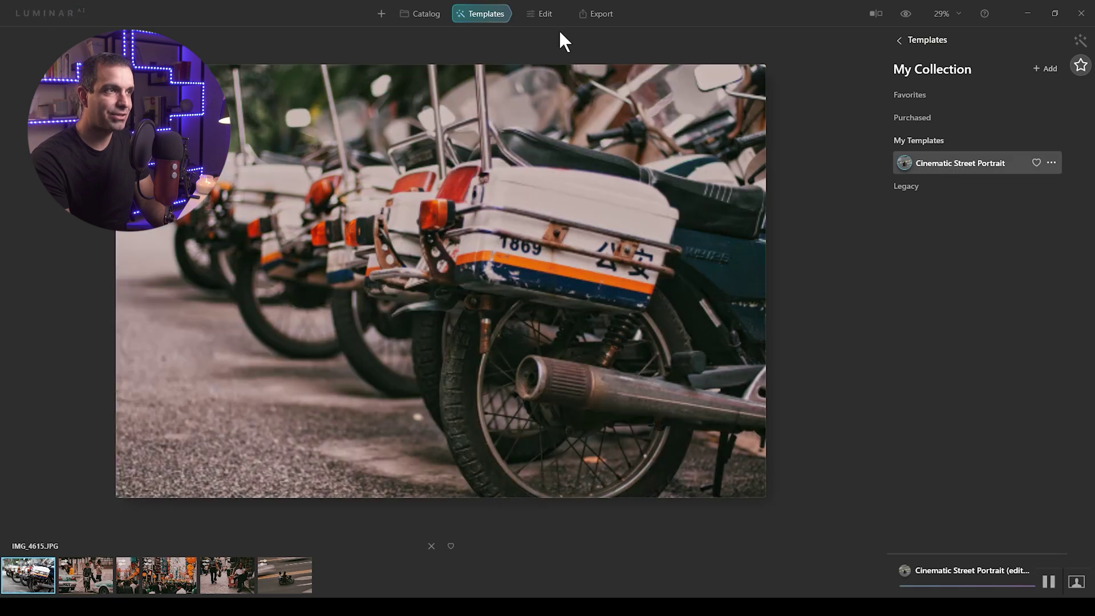
# Open the Edit tools for IMG_4615.JPG and scroll to the Long Beach Mood settings
pyautogui.click(545, 15)
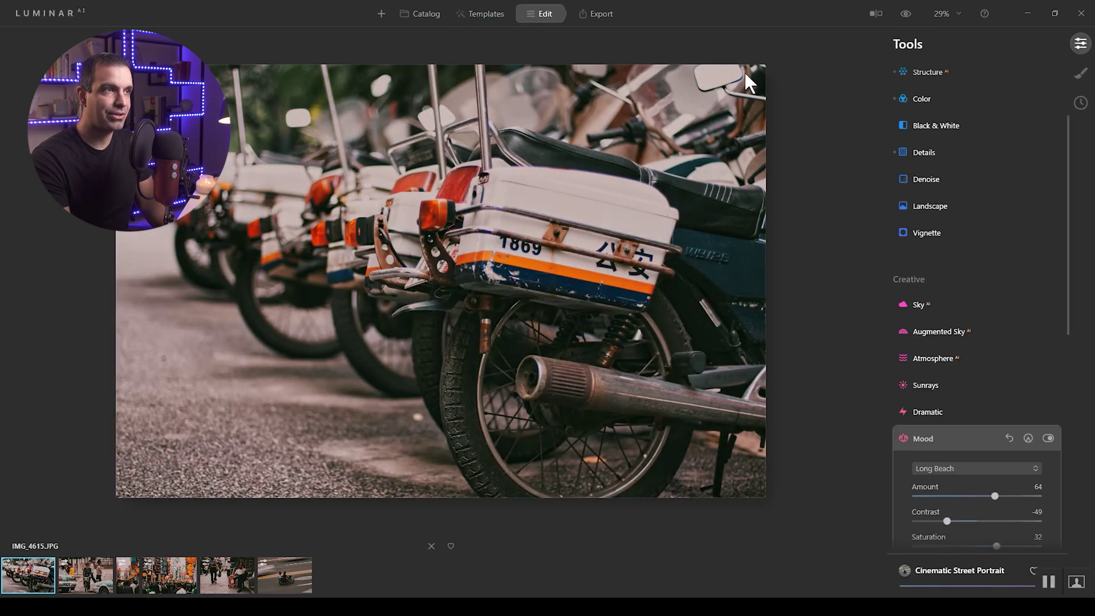
pyautogui.scroll(3, 999, 337)
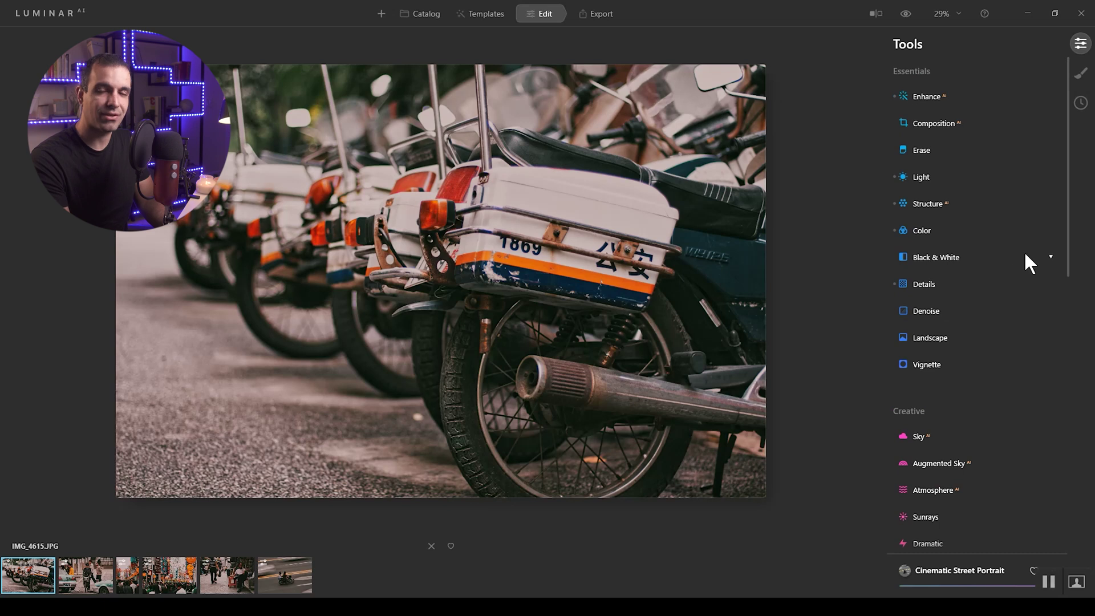
pyautogui.scroll(-5, 1005, 241)
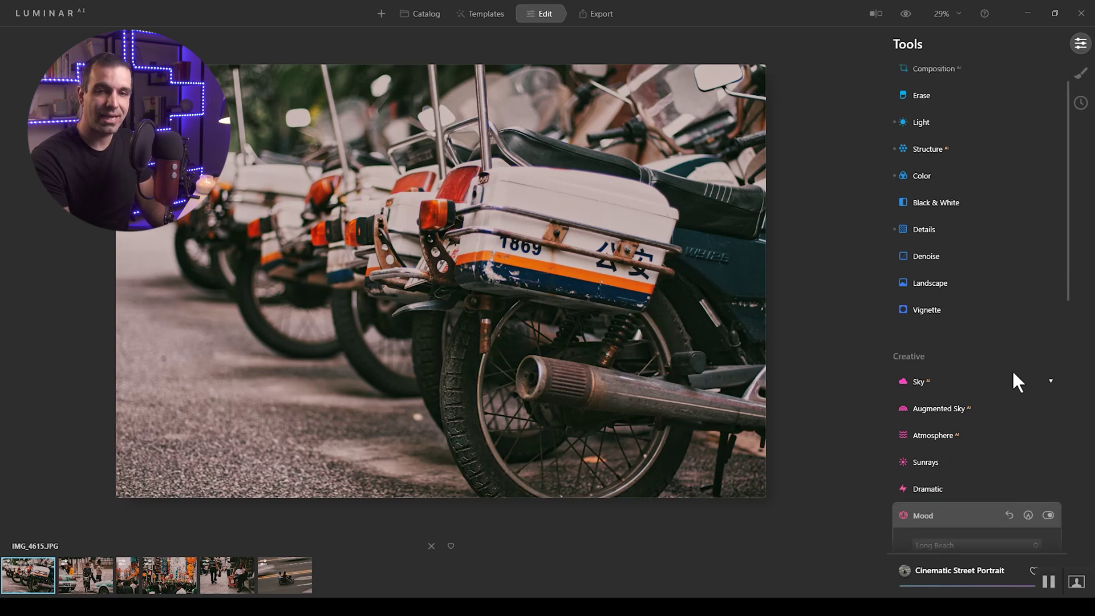
pyautogui.scroll(-1, 981, 303)
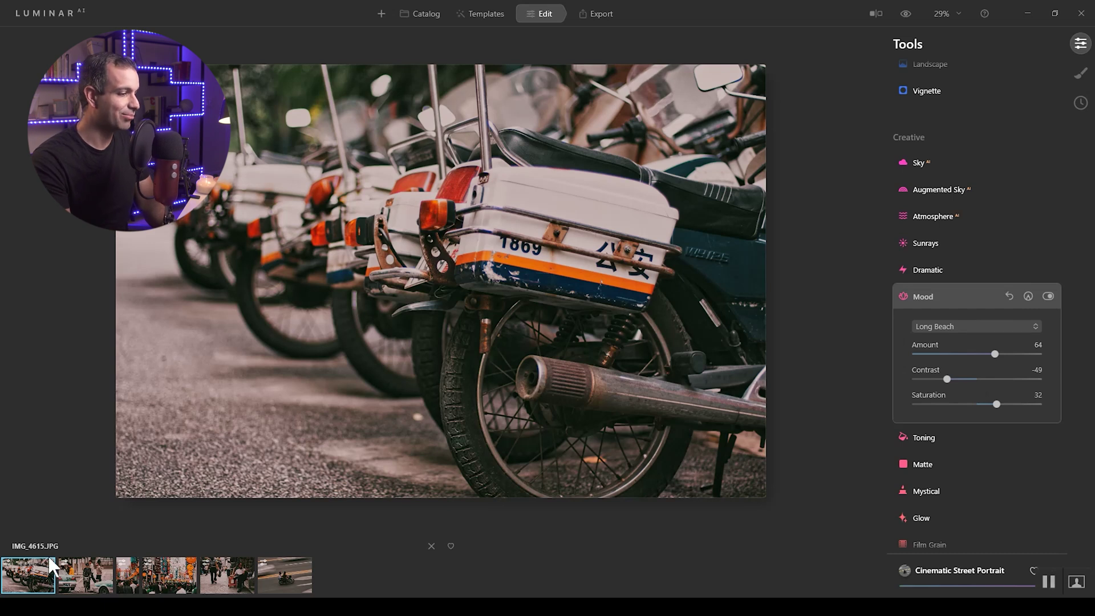
# Go back to the Catalog view showing all six graded street photos
pyautogui.click(421, 11)
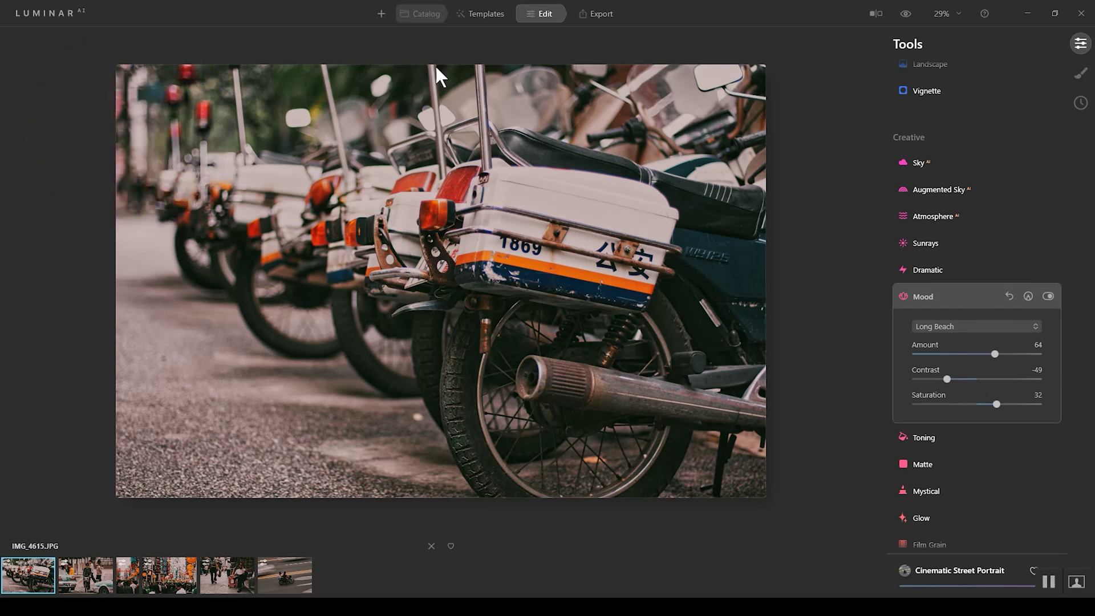